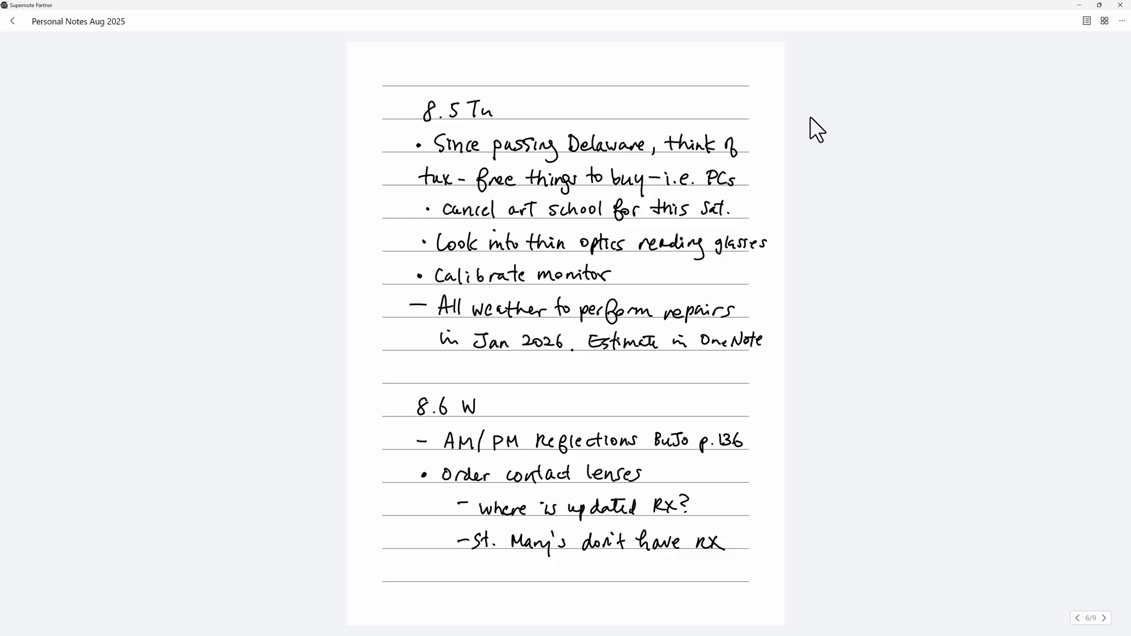
- Snip the handwritten page 6 notes area of 'Personal Notes Aug 2025' to the clipboard
{"action": "key", "text": "super+shift+s"}
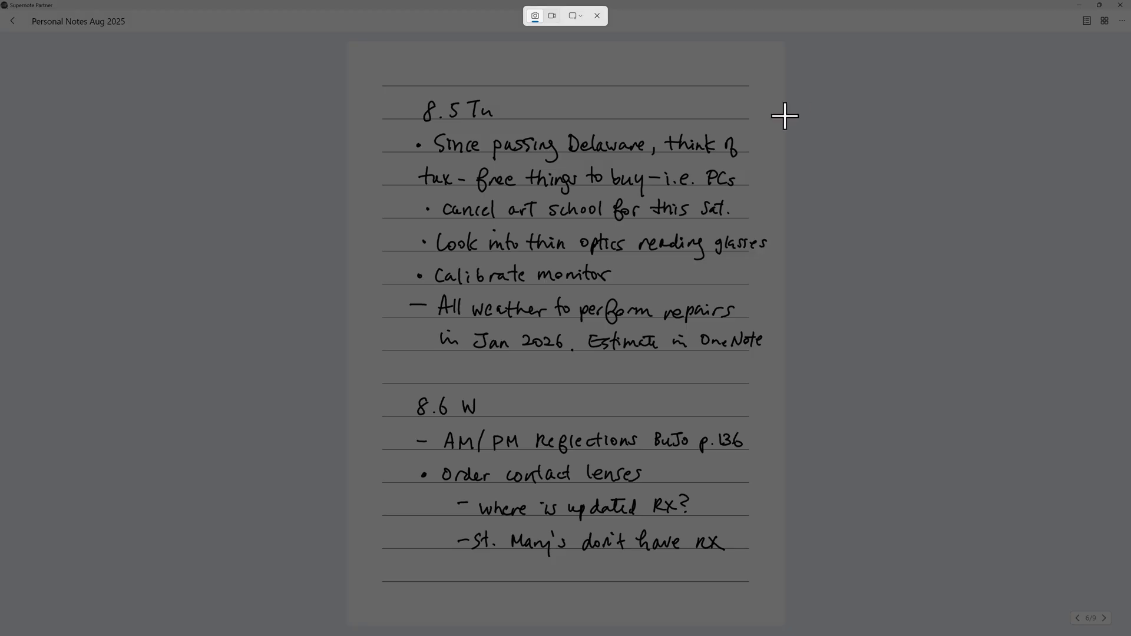
{"action": "left_click_drag", "start_coordinate": [379, 93], "coordinate": [779, 569]}
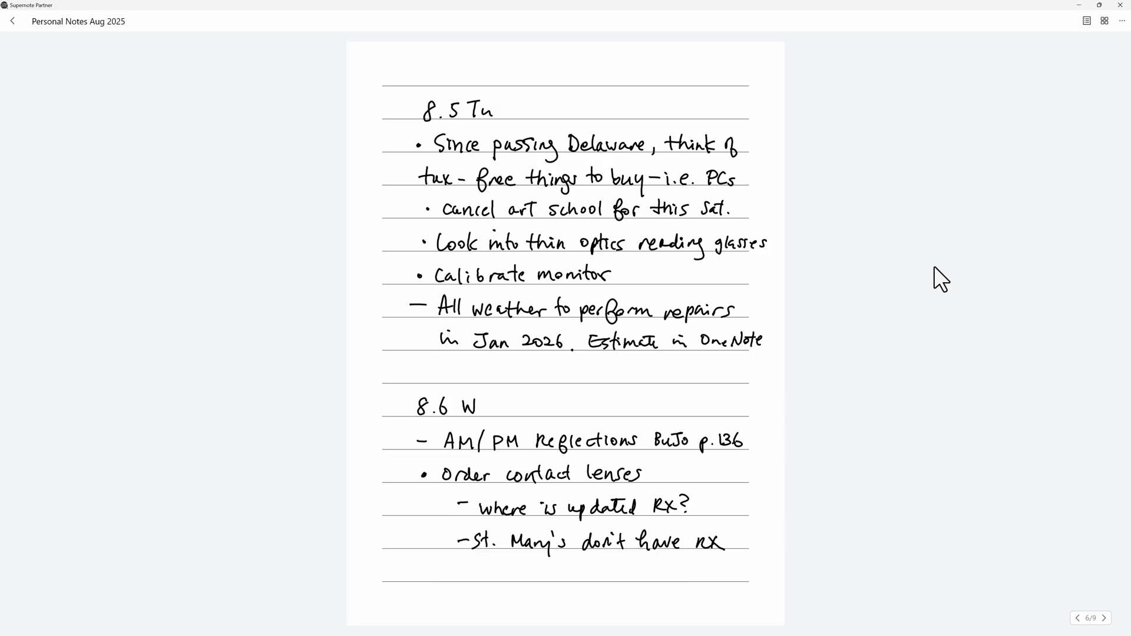
- Send ChatGPT the notes screenshot together with the saved transcription prompt
{"action": "key", "text": "alt+Tab"}
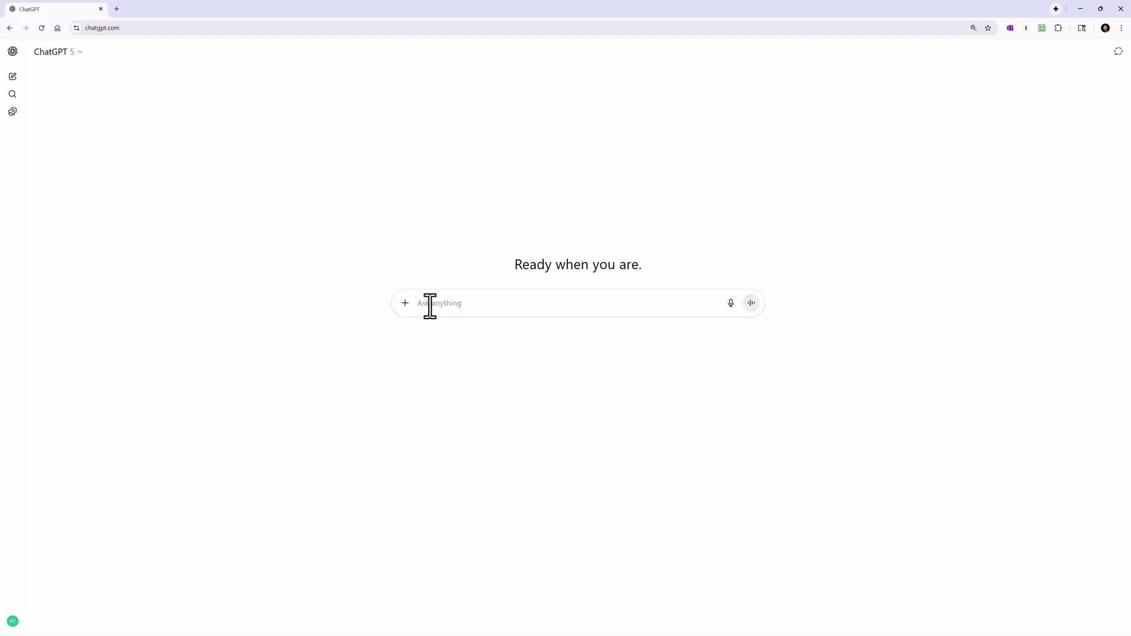
{"action": "key", "text": "ctrl+v"}
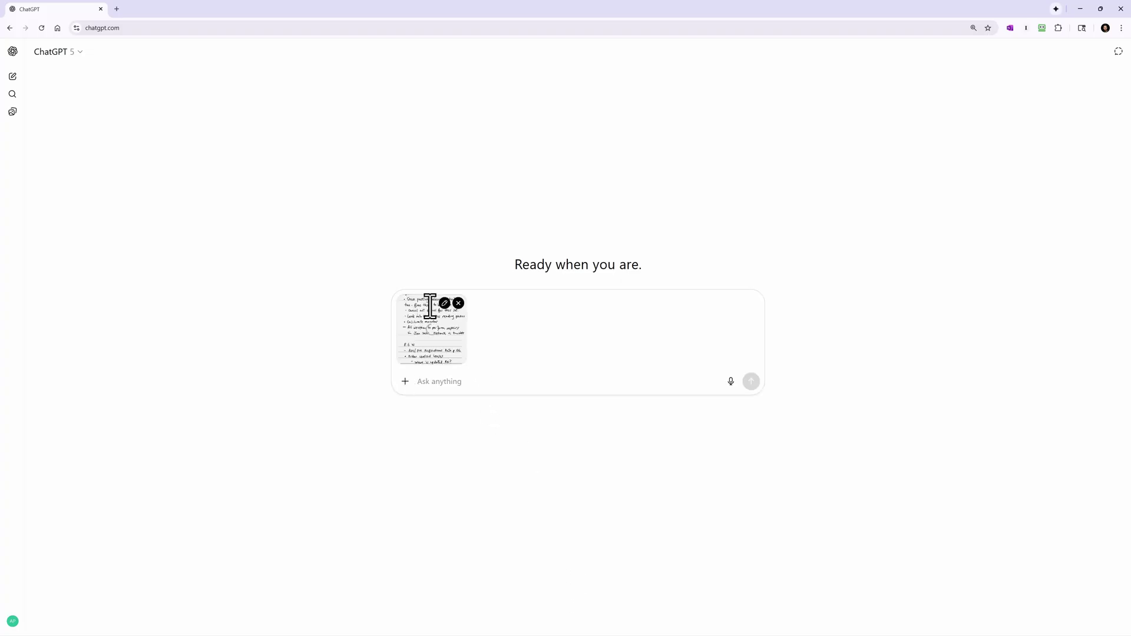
{"action": "key", "text": "super+v"}
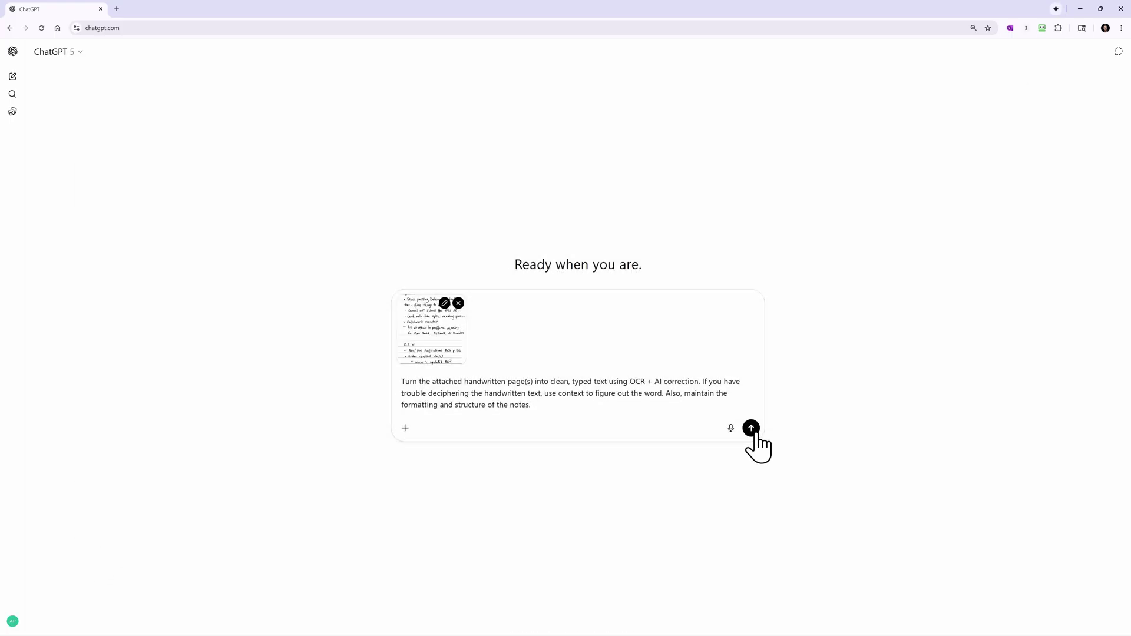
{"action": "left_click", "coordinate": [752, 429]}
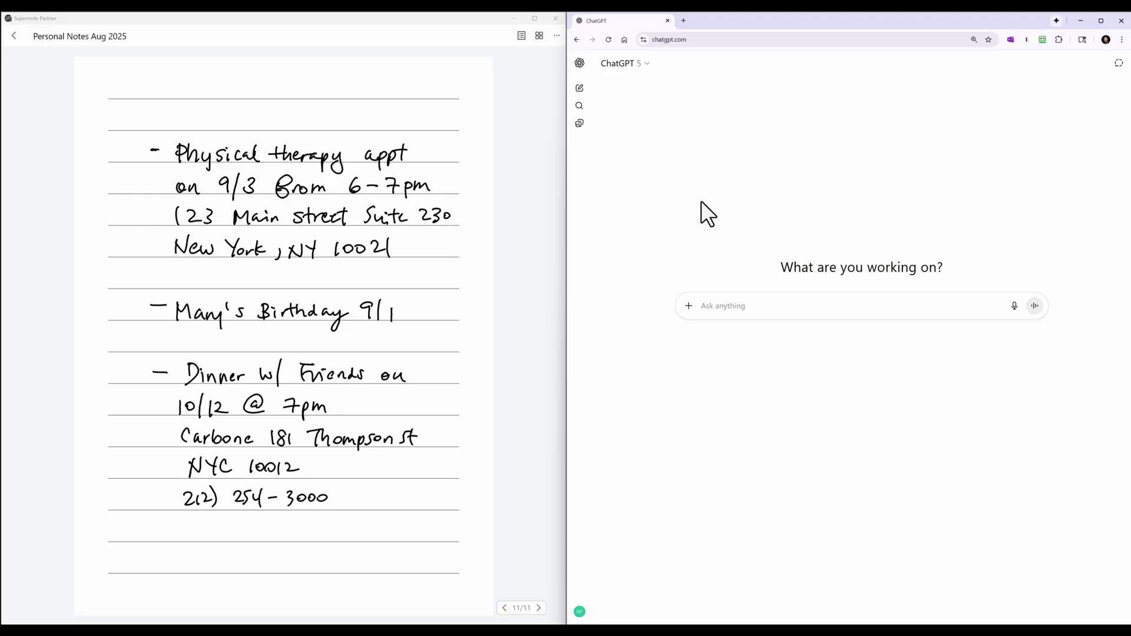
- Bring Supernote Partner's page 11 appointment and dinner notes forward beside the empty chat
{"action": "left_click", "coordinate": [108, 122]}
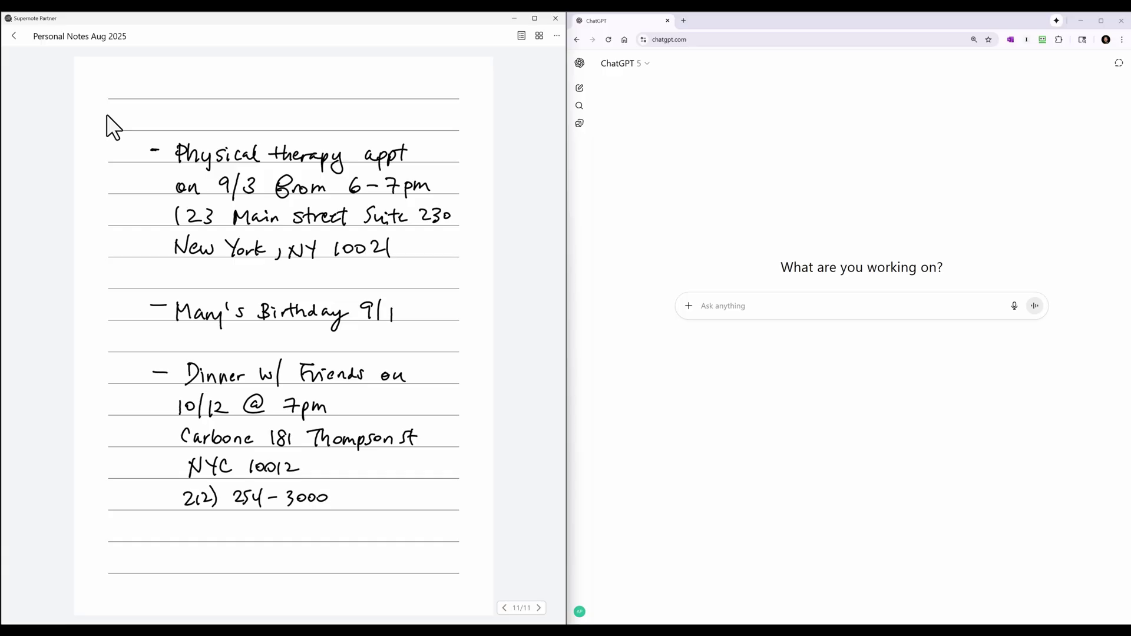
- Snip the page 11 notes, paste them into ChatGPT, and ask for a downloadable ICS file
{"action": "key", "text": "super+shift+s"}
{"action": "left_click_drag", "start_coordinate": [107, 115], "coordinate": [507, 555]}
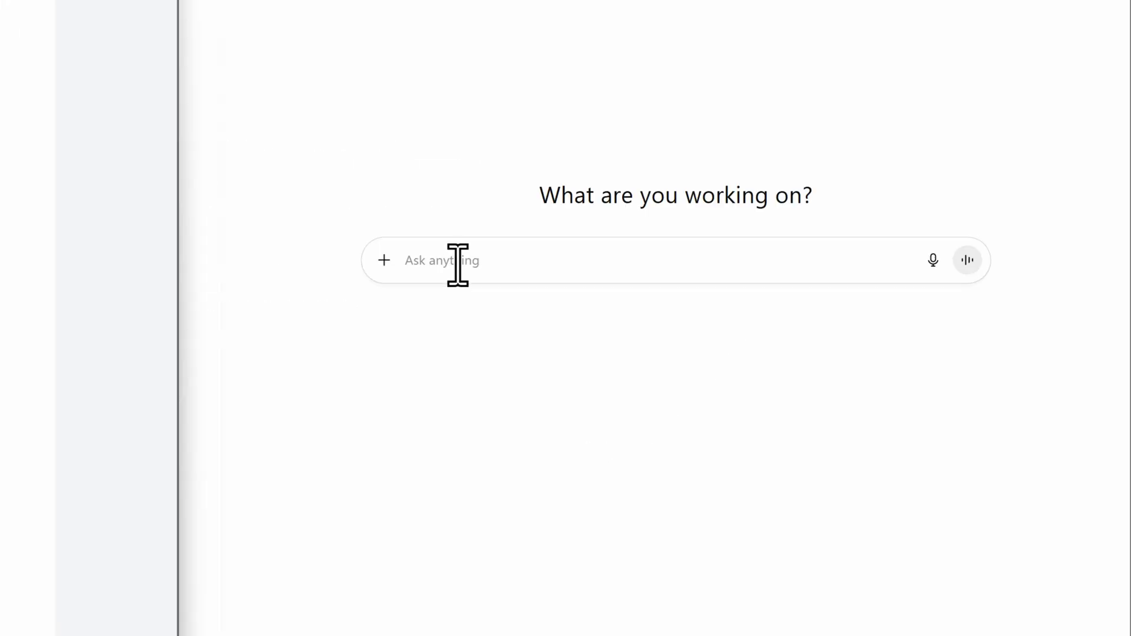
{"action": "left_click", "coordinate": [734, 308]}
{"action": "key", "text": "ctrl+v"}
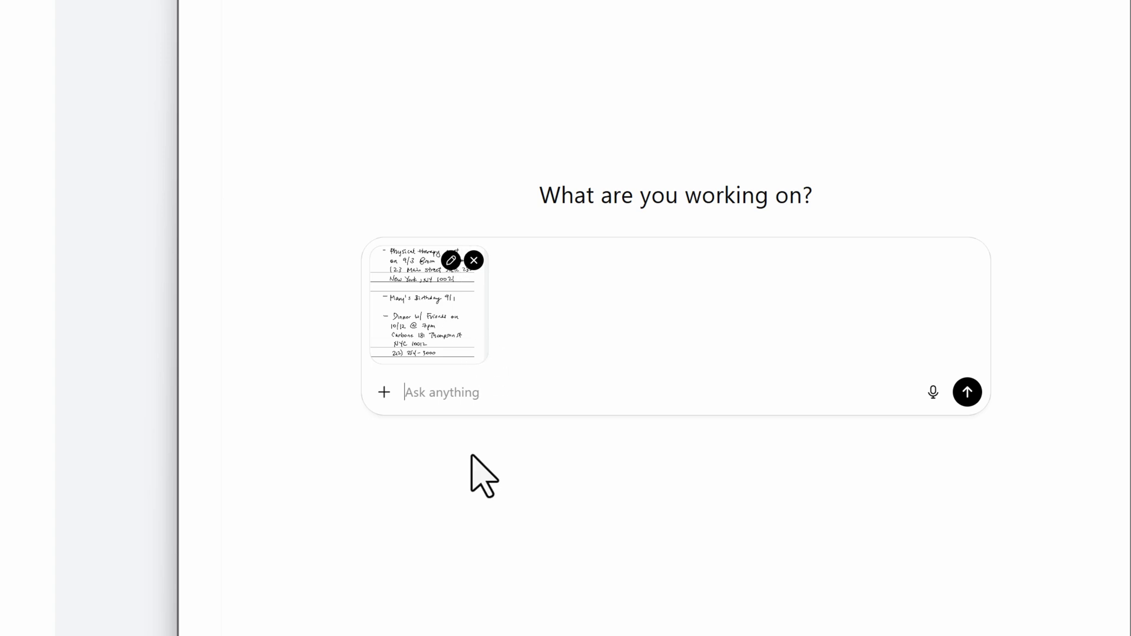
{"action": "type", "text": "give me an ics file i can down"}
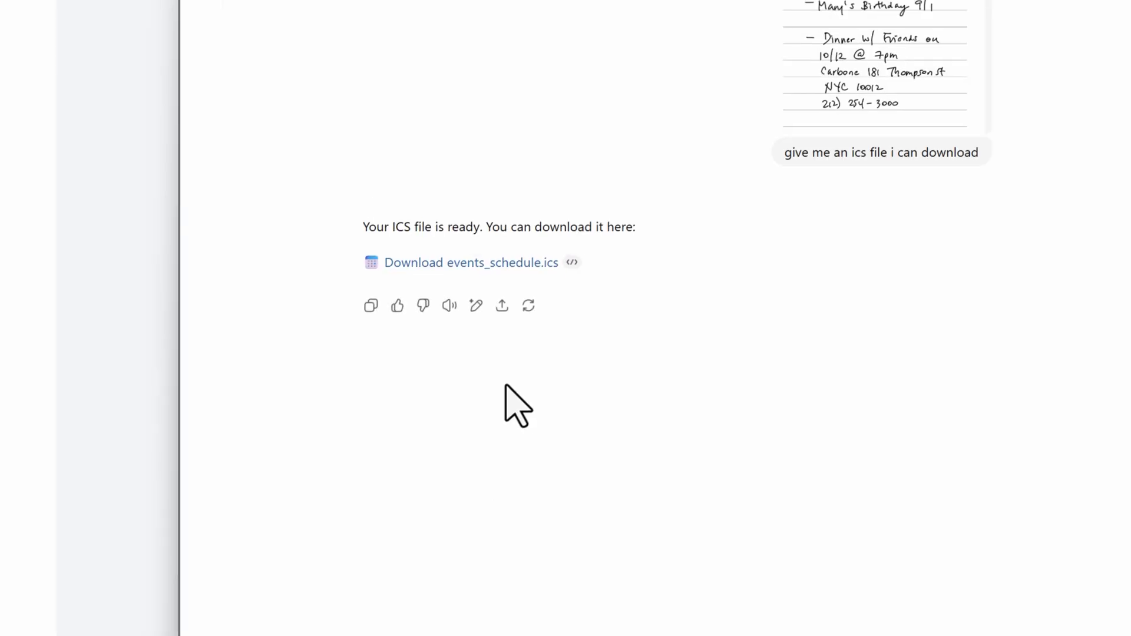
- Download events_schedule.ics and snap its Kiko folder window to the left half
{"action": "left_click", "coordinate": [454, 264]}
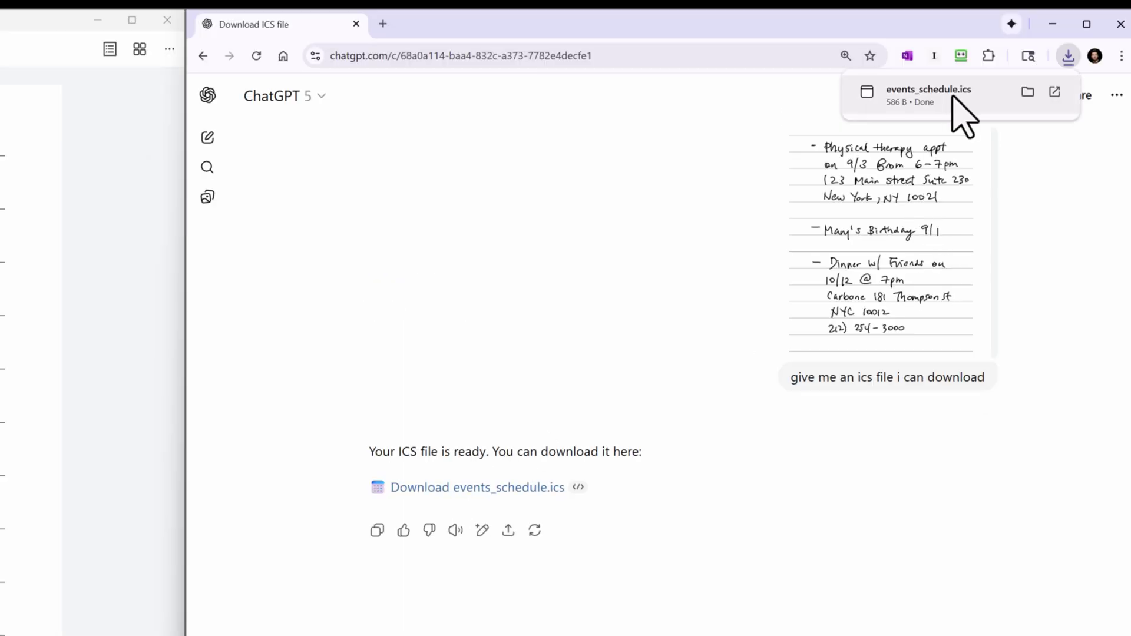
{"action": "left_click", "coordinate": [1029, 92]}
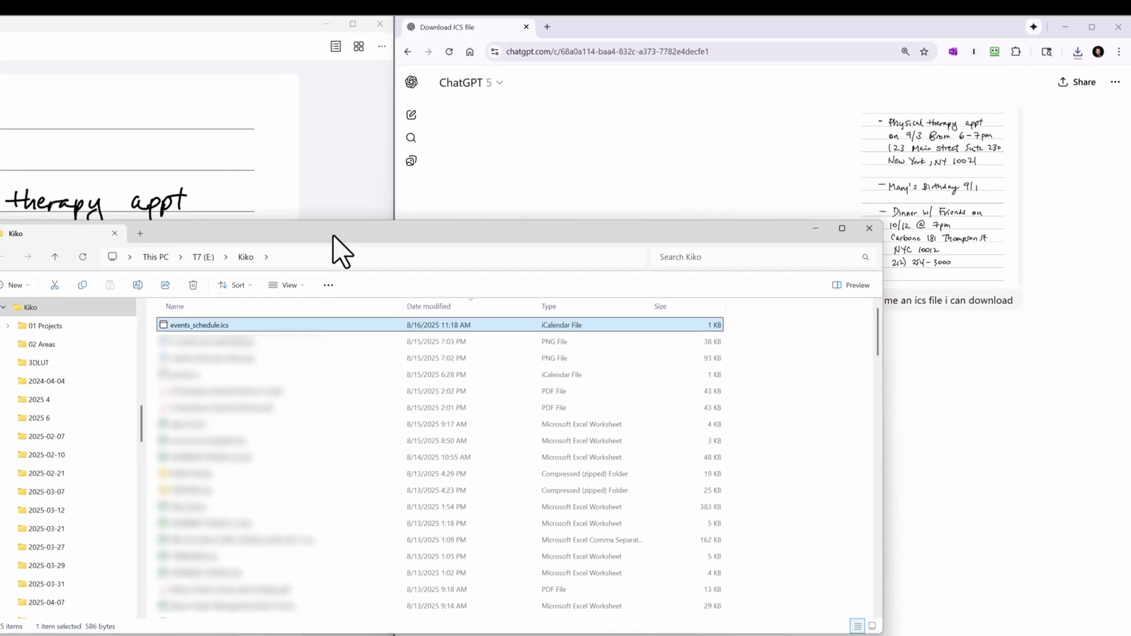
{"action": "left_click_drag", "start_coordinate": [333, 235], "coordinate": [262, 256]}
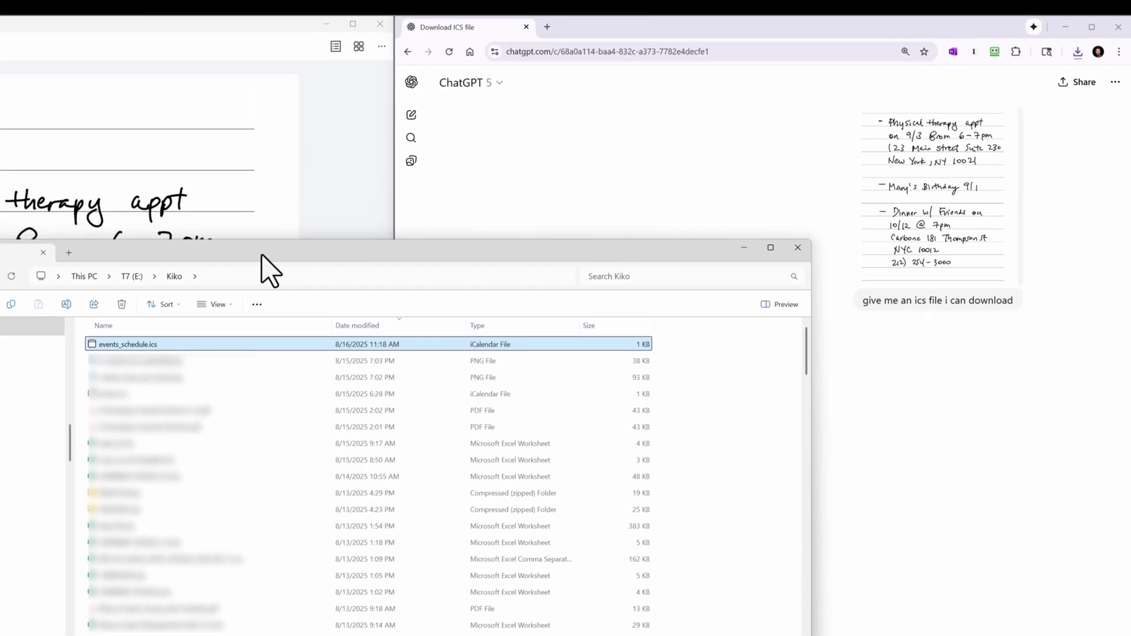
{"action": "key", "text": "super+Left"}
- Search Google for 'google calendar' and open the Google Calendar website
{"action": "left_click", "coordinate": [742, 53]}
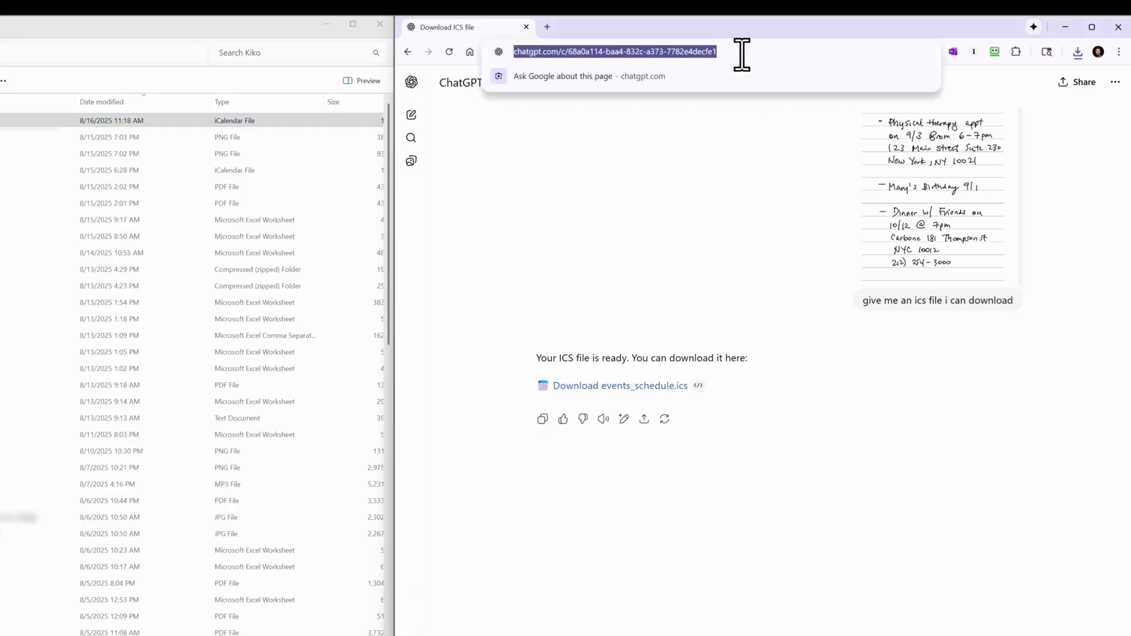
{"action": "type", "text": "goo"}
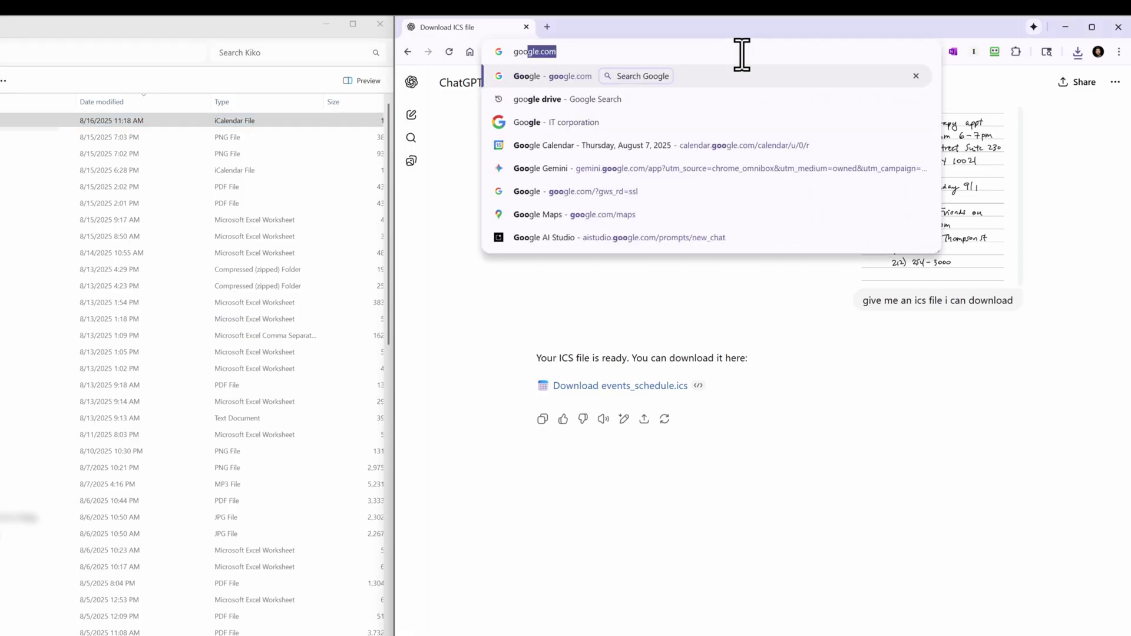
{"action": "type", "text": "gle calendar"}
{"action": "key", "text": "Return"}
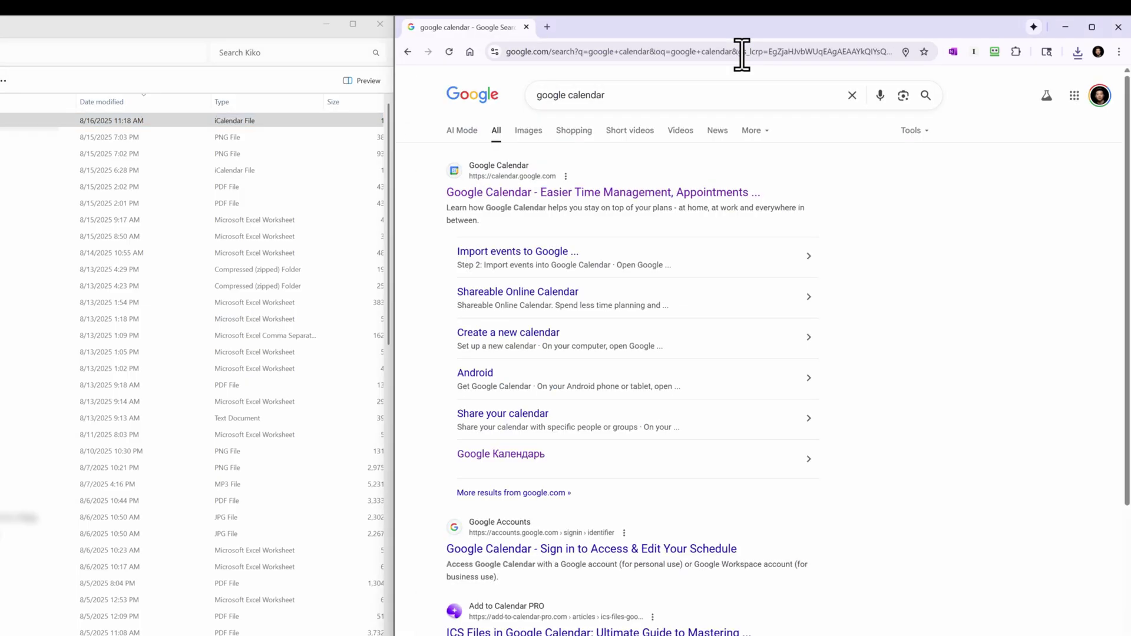
{"action": "left_click", "coordinate": [604, 194]}
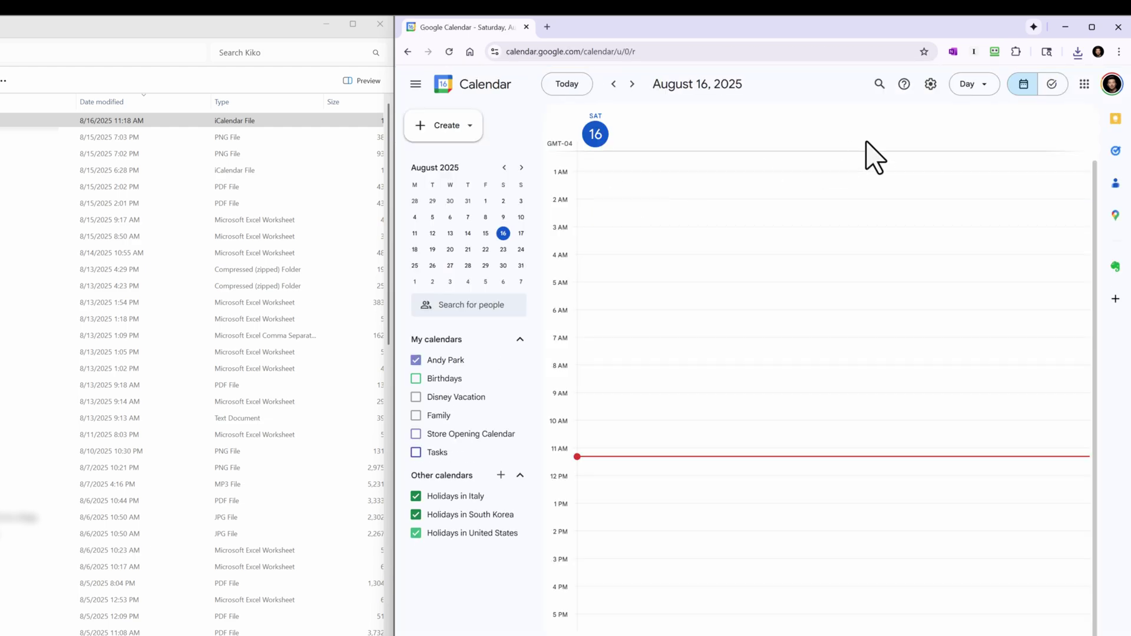
- Go to Google Calendar's Import & export settings
{"action": "left_click", "coordinate": [931, 84]}
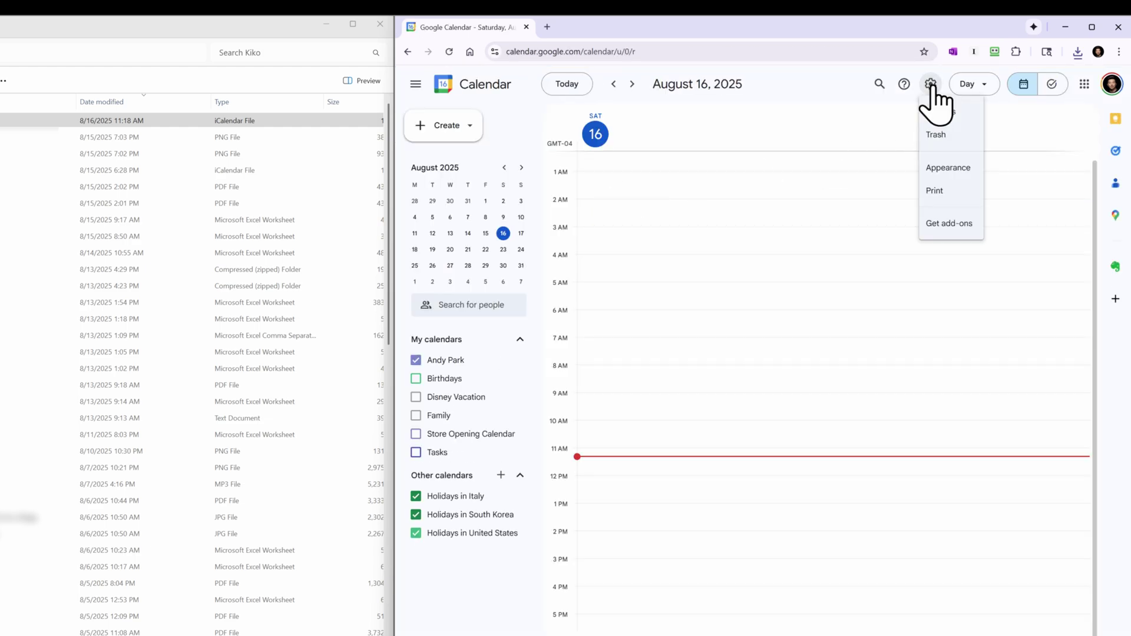
{"action": "left_click", "coordinate": [937, 112]}
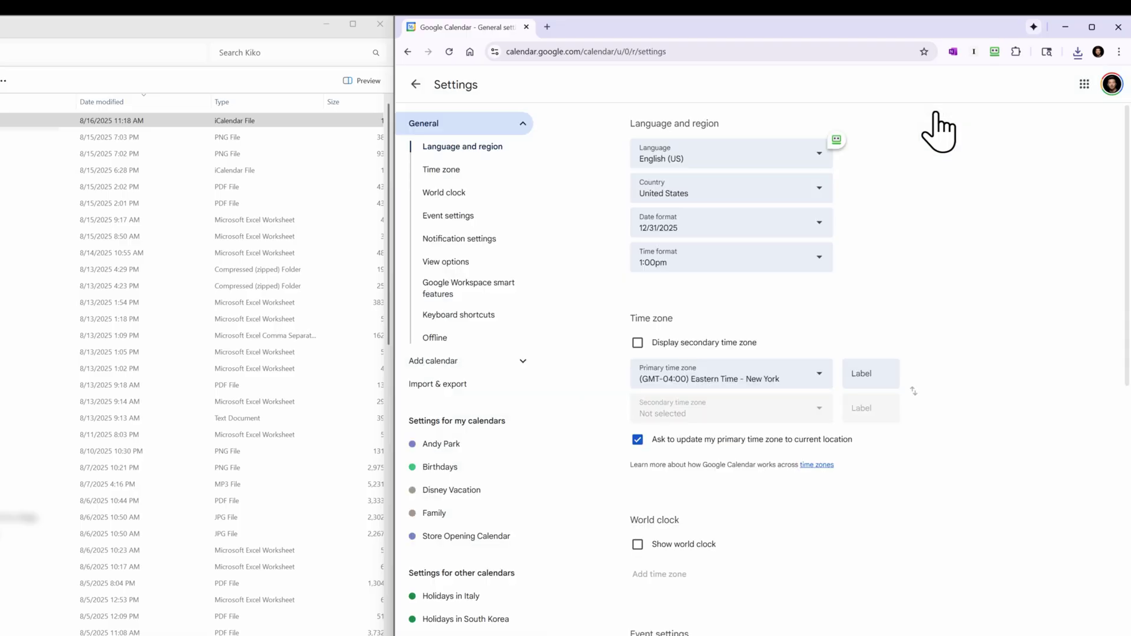
{"action": "left_click", "coordinate": [454, 385]}
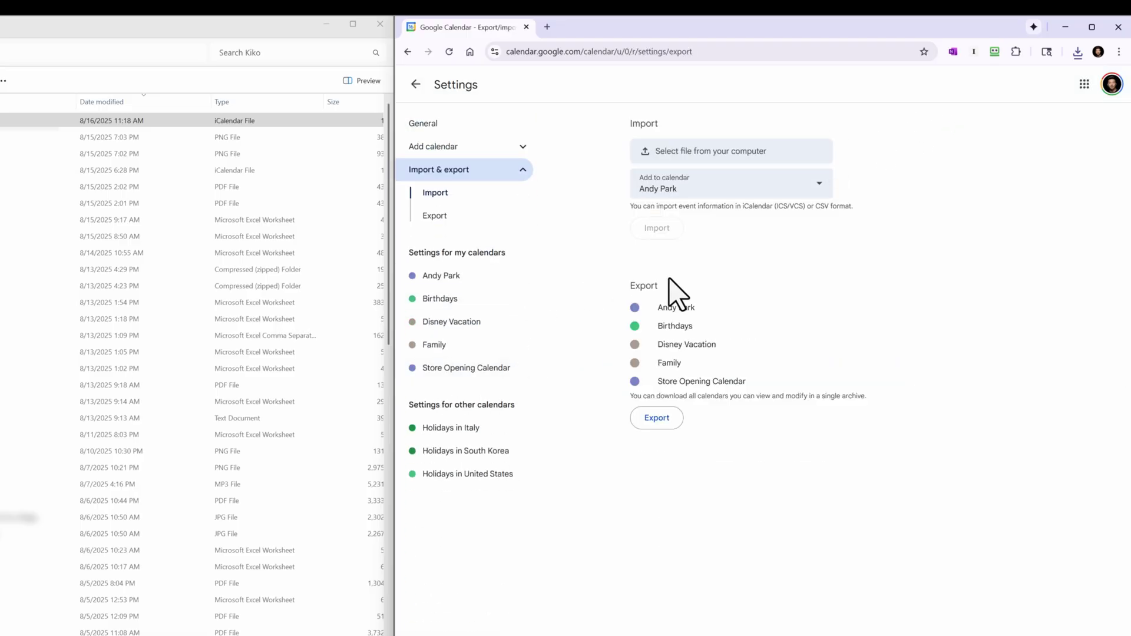
- Import events_schedule.ics into the calendar, with 3 of 3 events imported
{"action": "left_click", "coordinate": [650, 155]}
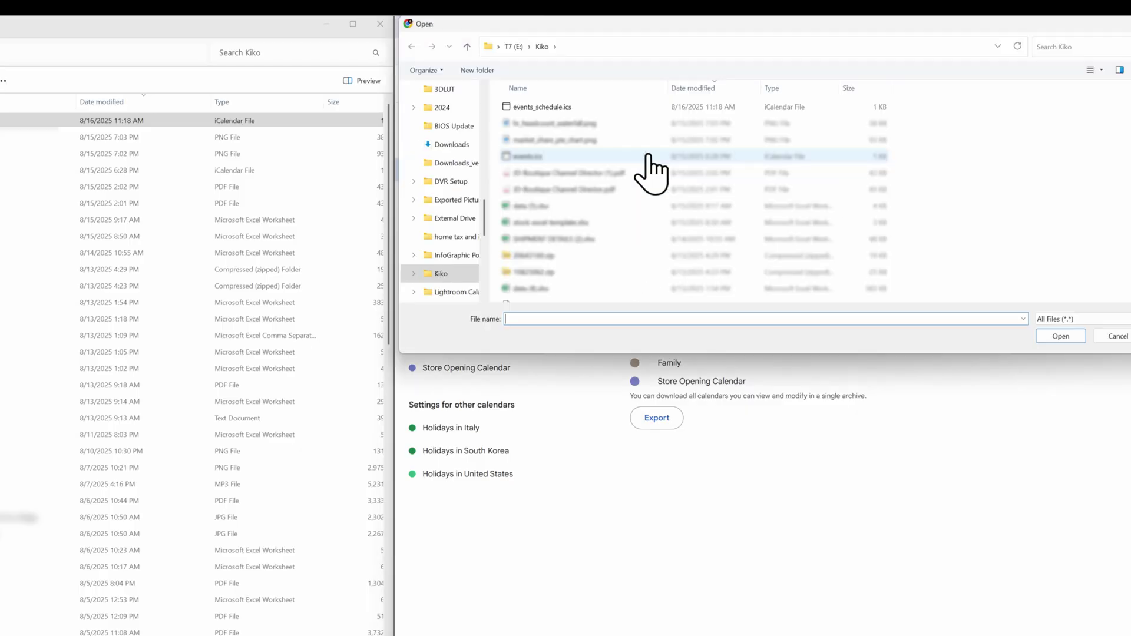
{"action": "left_click", "coordinate": [537, 108]}
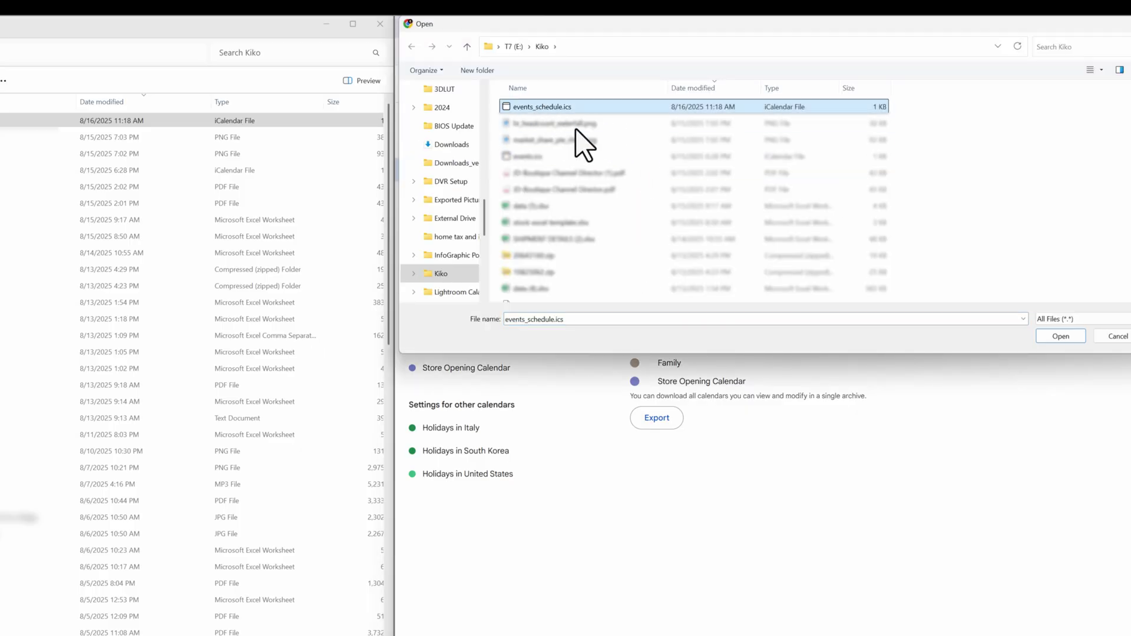
{"action": "left_click", "coordinate": [1059, 338]}
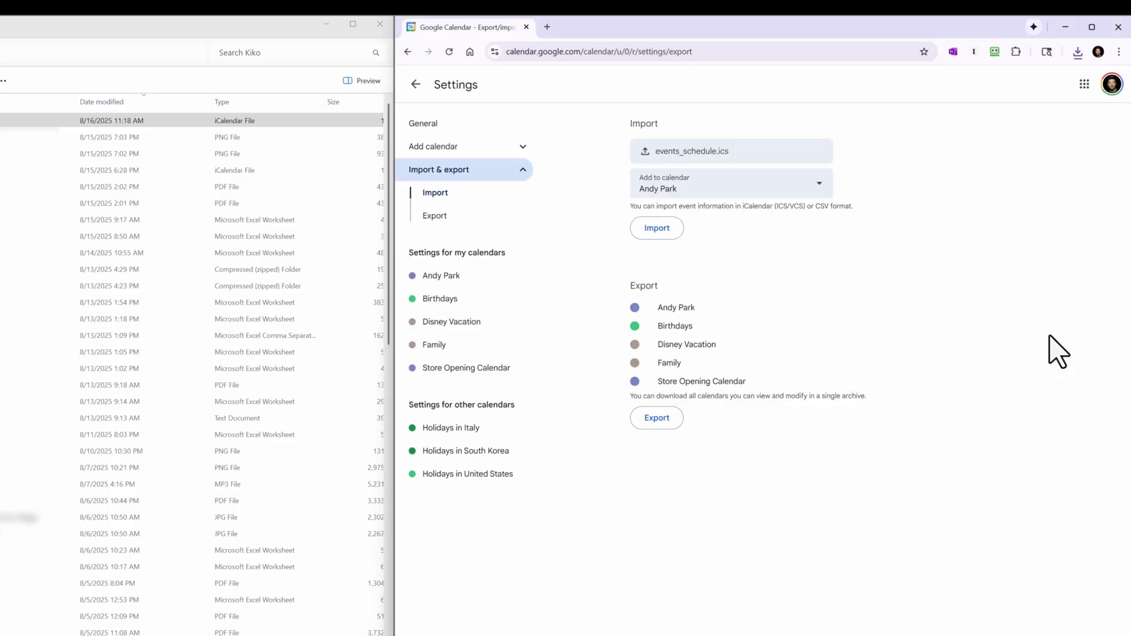
{"action": "left_click", "coordinate": [665, 229]}
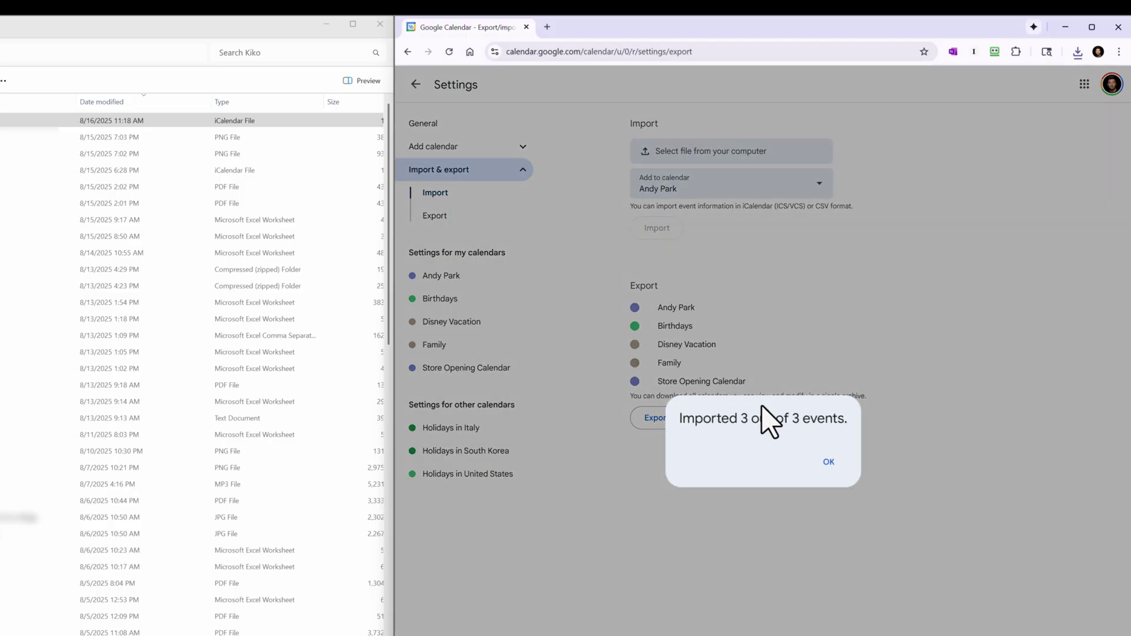
{"action": "left_click", "coordinate": [829, 462]}
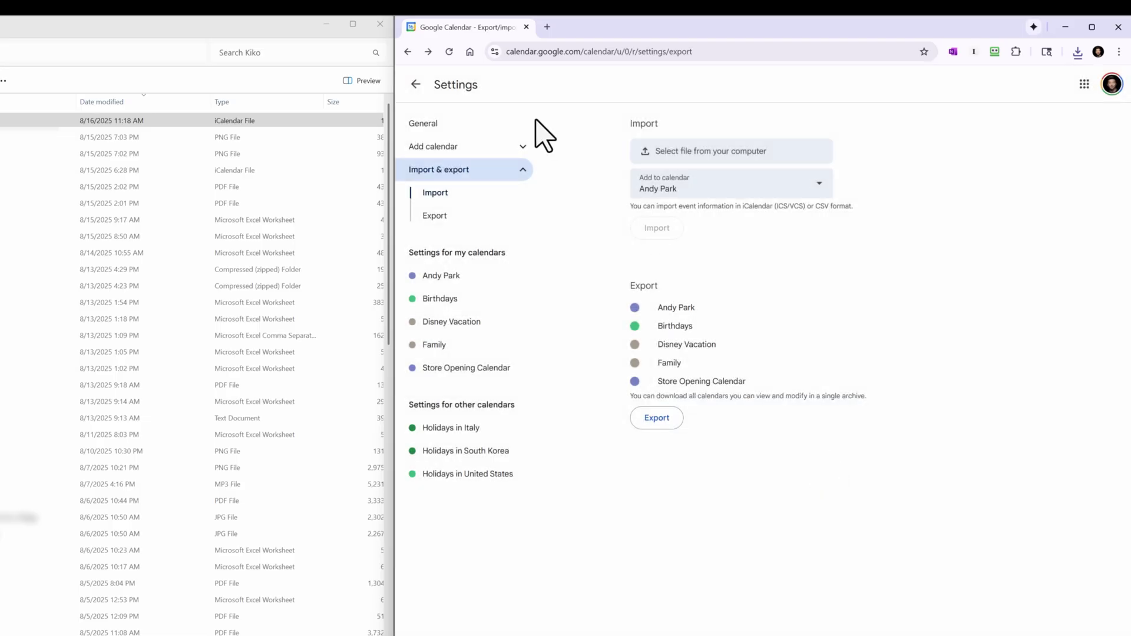
- Return to the calendar, minimize Explorer, and check the September 3 therapy appointment
{"action": "left_click", "coordinate": [415, 84]}
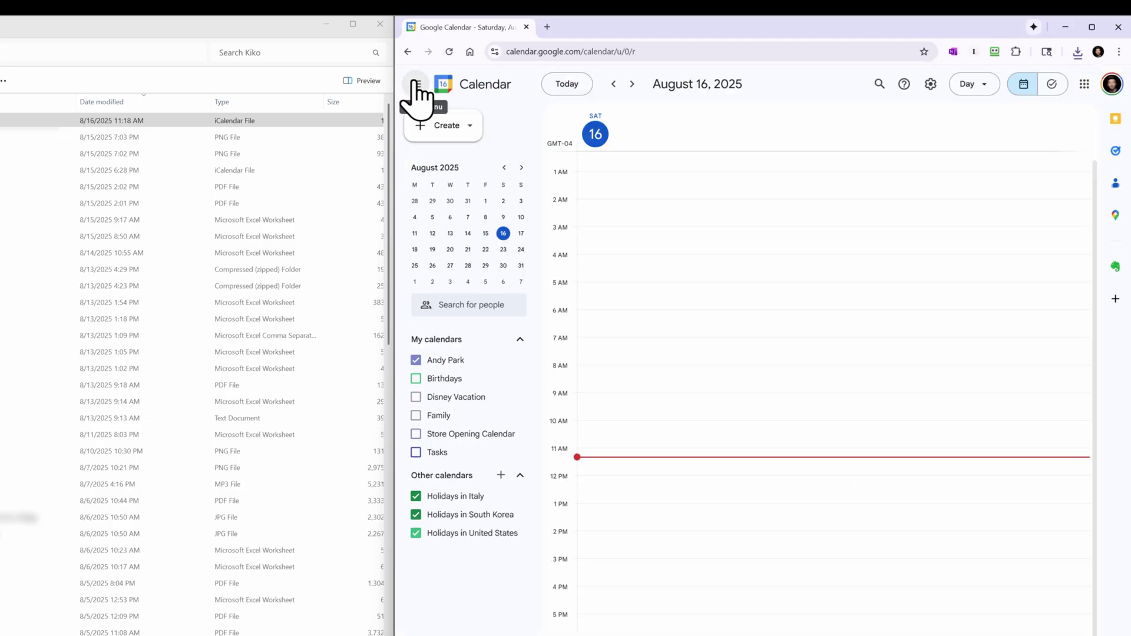
{"action": "left_click", "coordinate": [324, 25]}
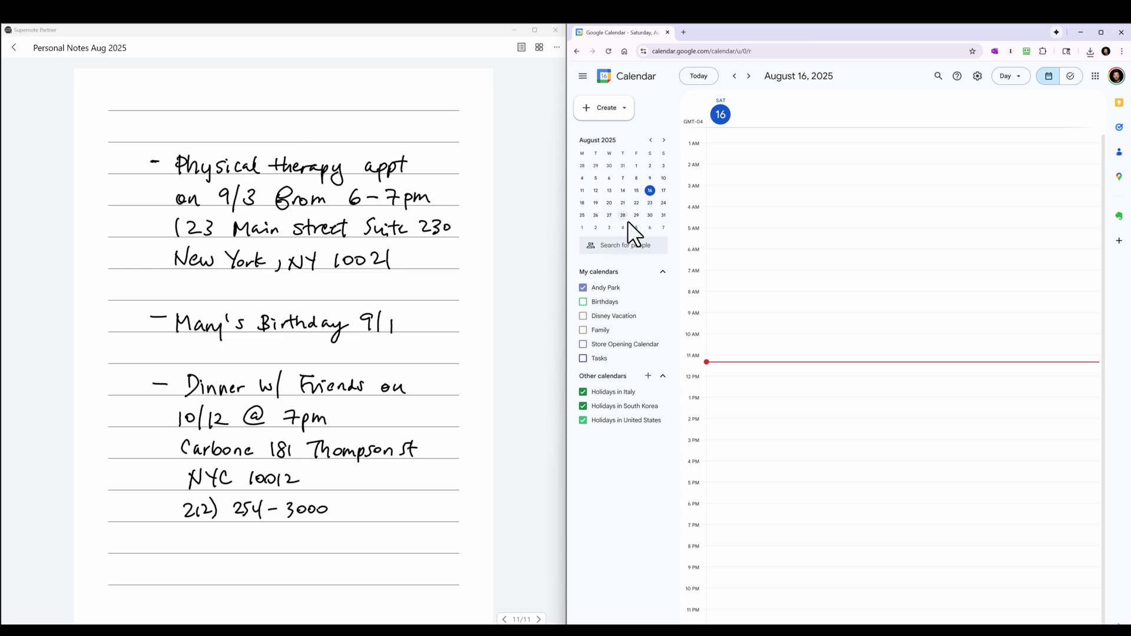
{"action": "left_click", "coordinate": [609, 228]}
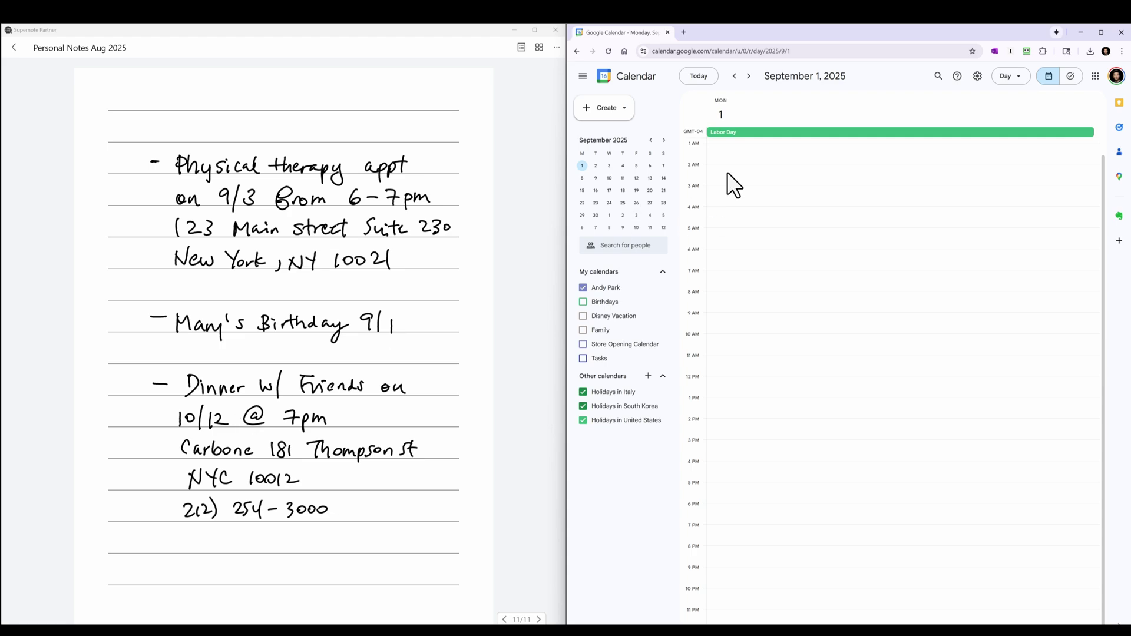
- Check the October 12 Dinner with Friends event, 7 PM at Carbone
{"action": "left_click", "coordinate": [664, 140]}
{"action": "left_click", "coordinate": [664, 178]}
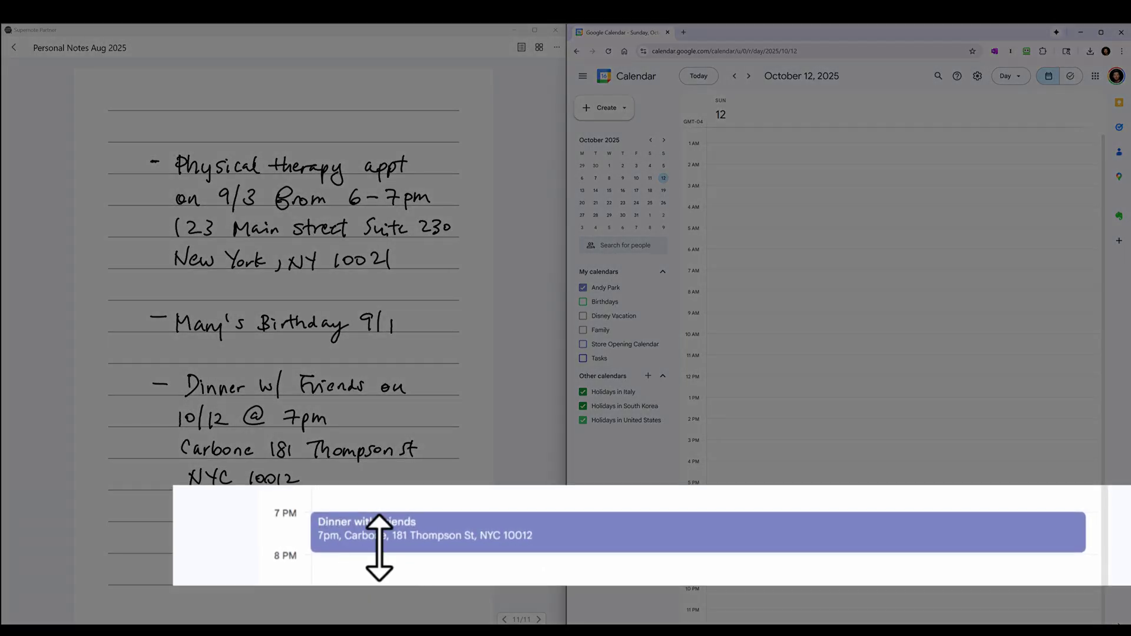
{"action": "left_click", "coordinate": [485, 537]}
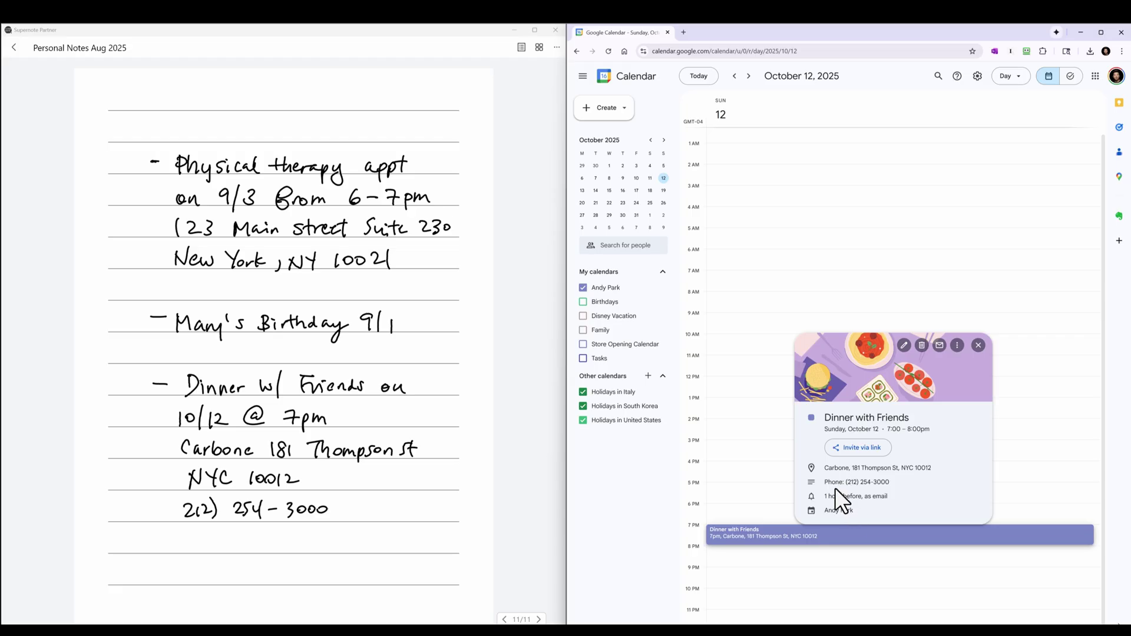
{"action": "left_click", "coordinate": [629, 512]}
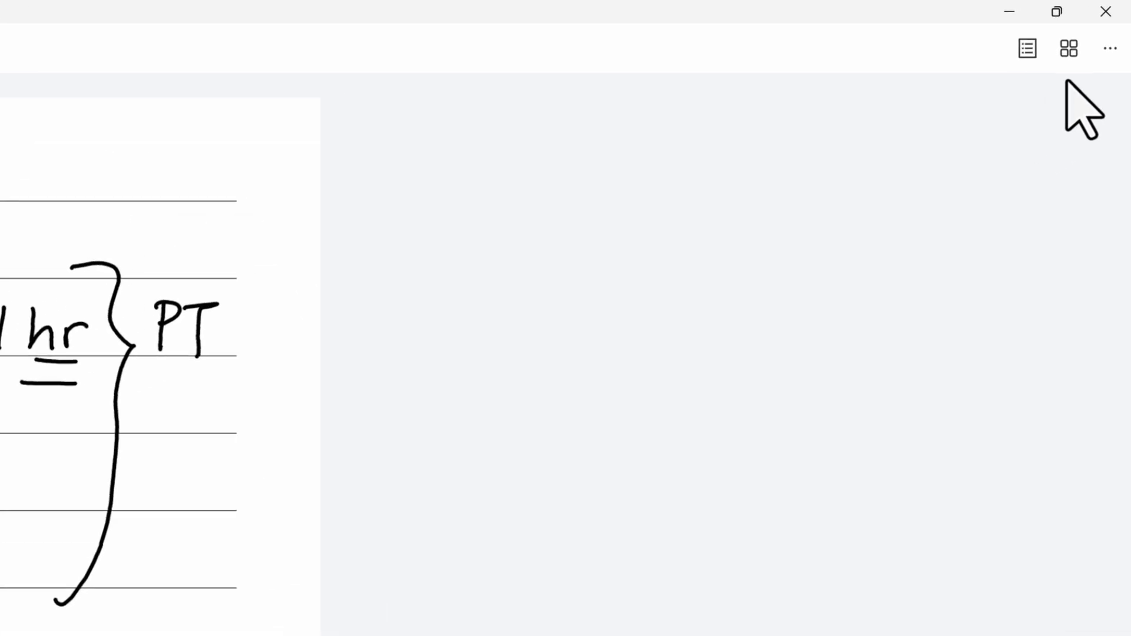
- Export 'Personal Notes Aug 2025' in PDF format and save it to the 0 Inbox folder
{"action": "left_click", "coordinate": [1111, 48]}
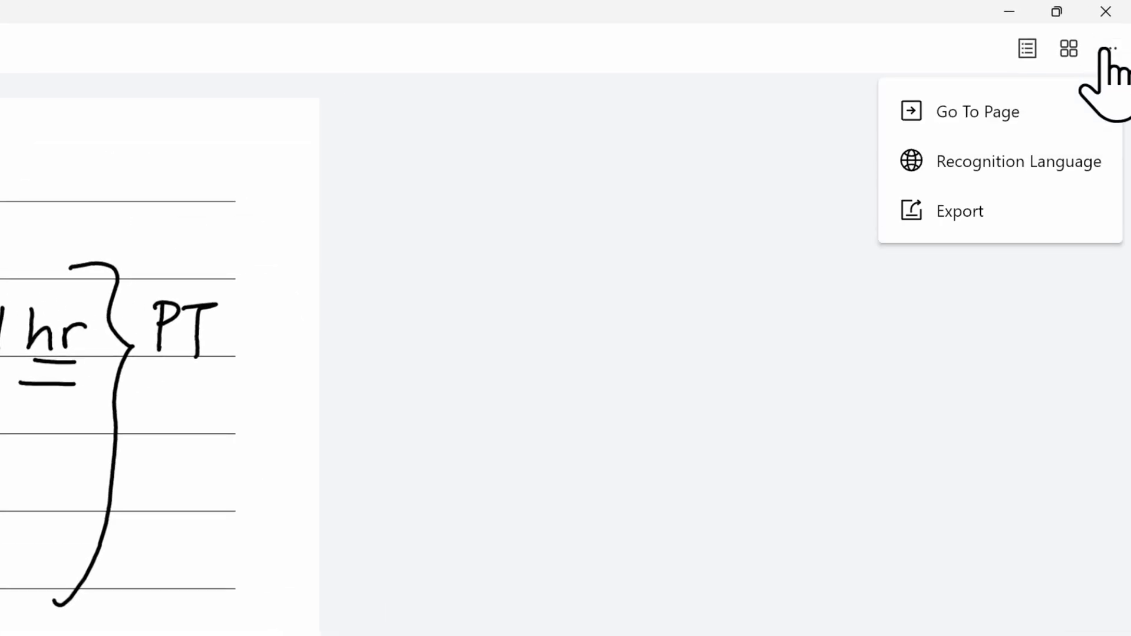
{"action": "left_click", "coordinate": [957, 211]}
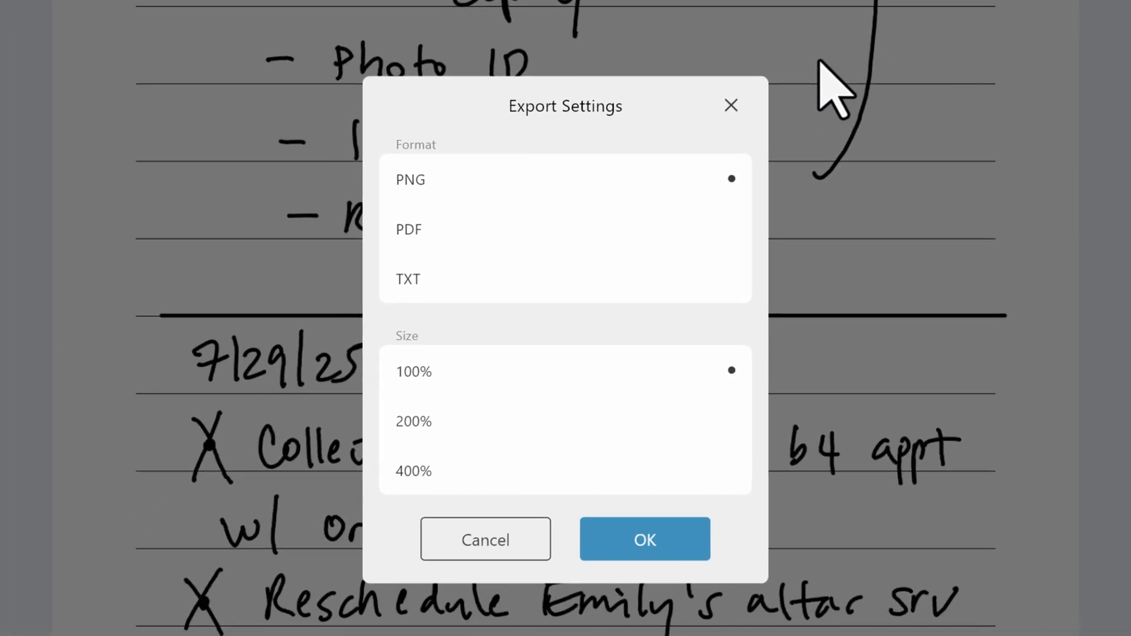
{"action": "left_click", "coordinate": [413, 231]}
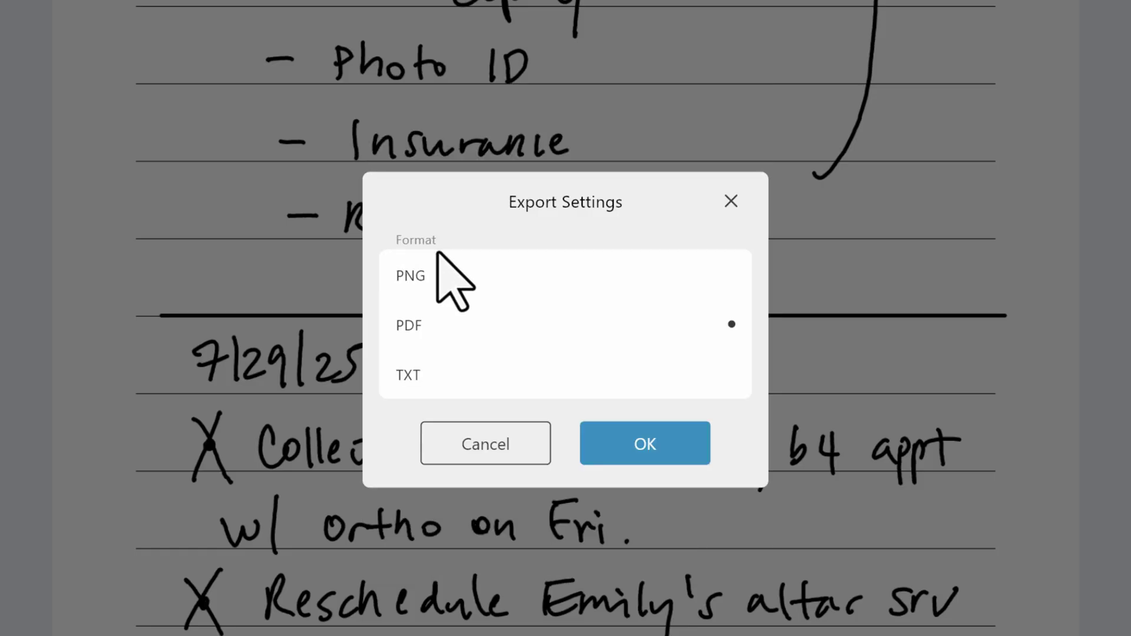
{"action": "left_click", "coordinate": [639, 457]}
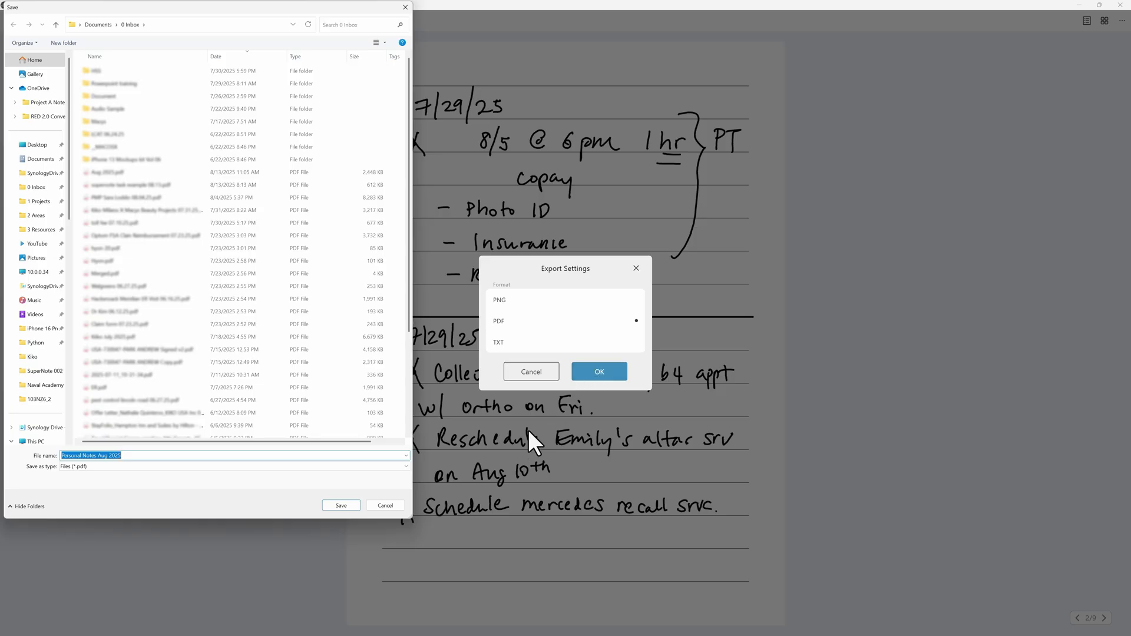
{"action": "left_click", "coordinate": [336, 505]}
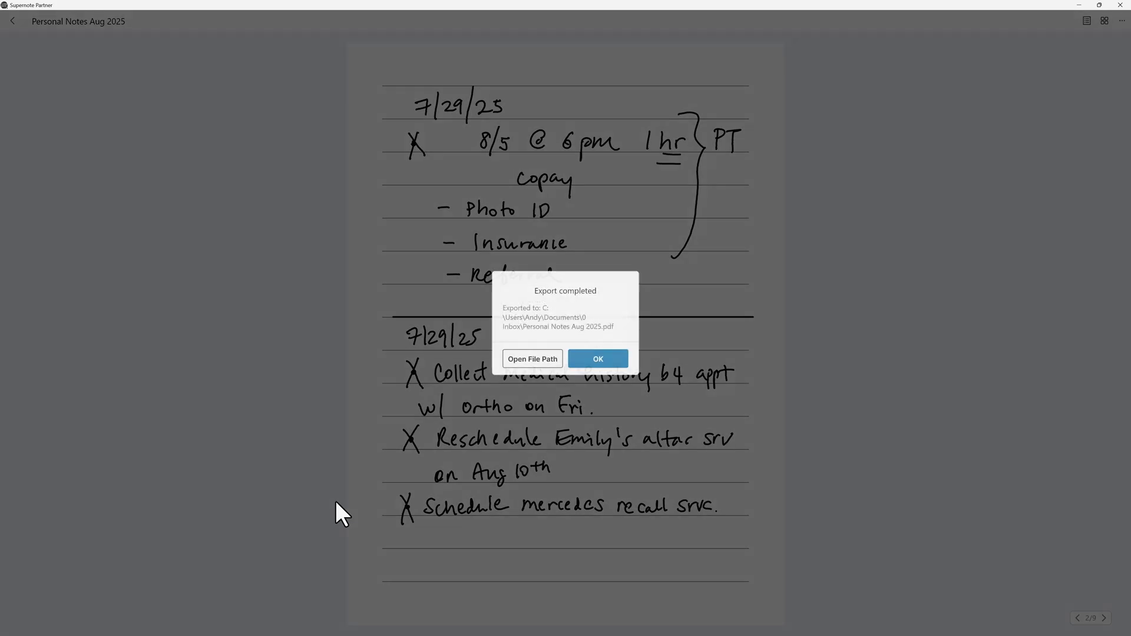
{"action": "left_click", "coordinate": [535, 360]}
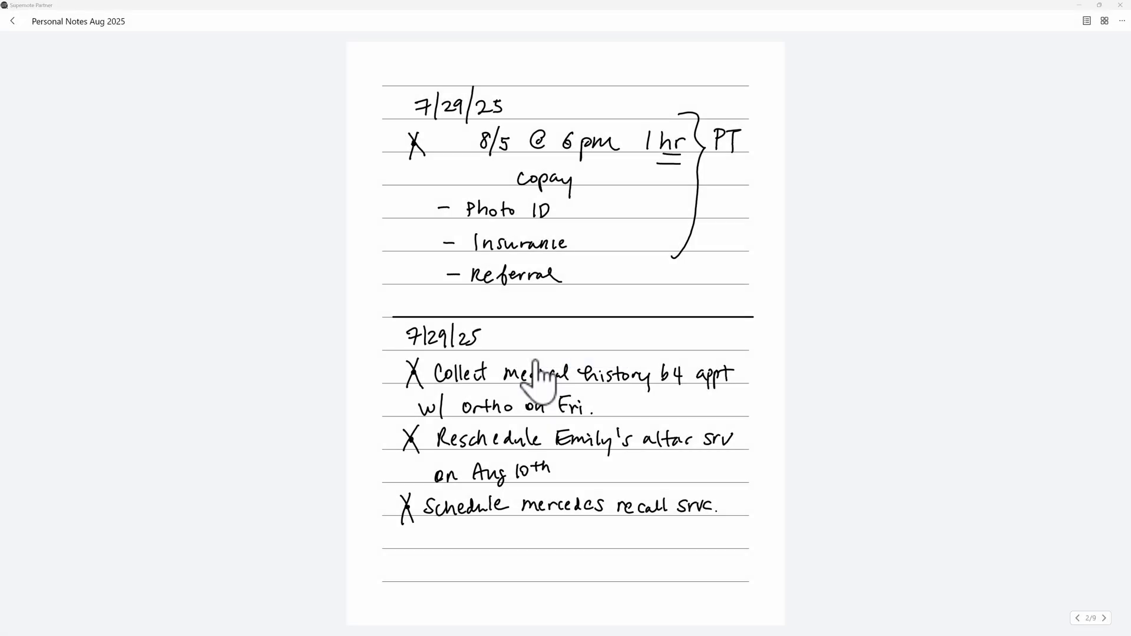
- Drop Personal Notes Aug 2025.pdf into ChatGPT, then switch to Gemini and select the PDF
{"action": "left_click_drag", "start_coordinate": [212, 81], "coordinate": [818, 322]}
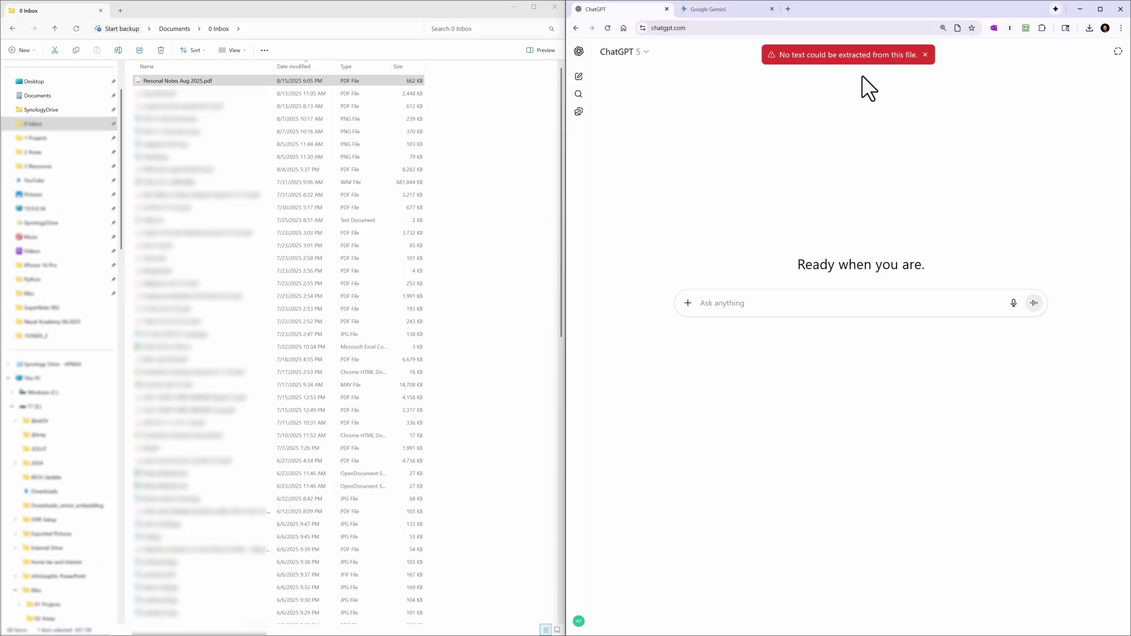
{"action": "left_click", "coordinate": [731, 8]}
{"action": "left_click", "coordinate": [185, 79]}
- Attach the notes PDF in Gemini and paste the two-part transcription and action-item prompt
{"action": "left_click_drag", "start_coordinate": [185, 78], "coordinate": [851, 556]}
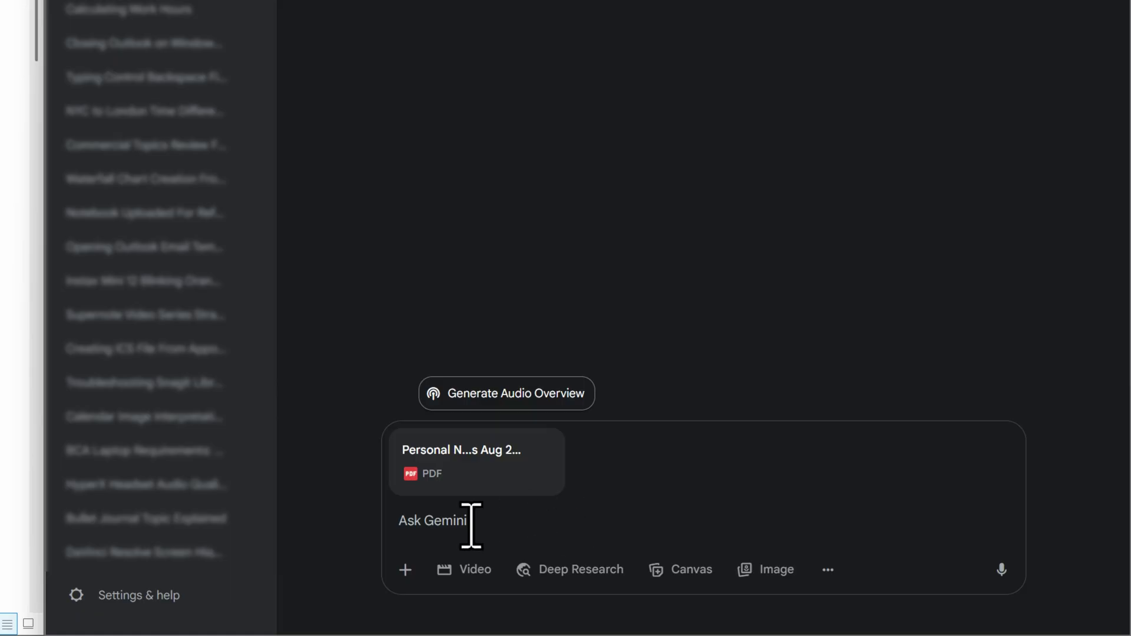
{"action": "type", "text": "1. Turn the attached handwritten page(s) into clean, typed text using OCR + AI correction. If you have trouble deciphering the handwritten text, use context to figure out the word. 2. Review the notes for any action items or tasks and list them in bullet points"}
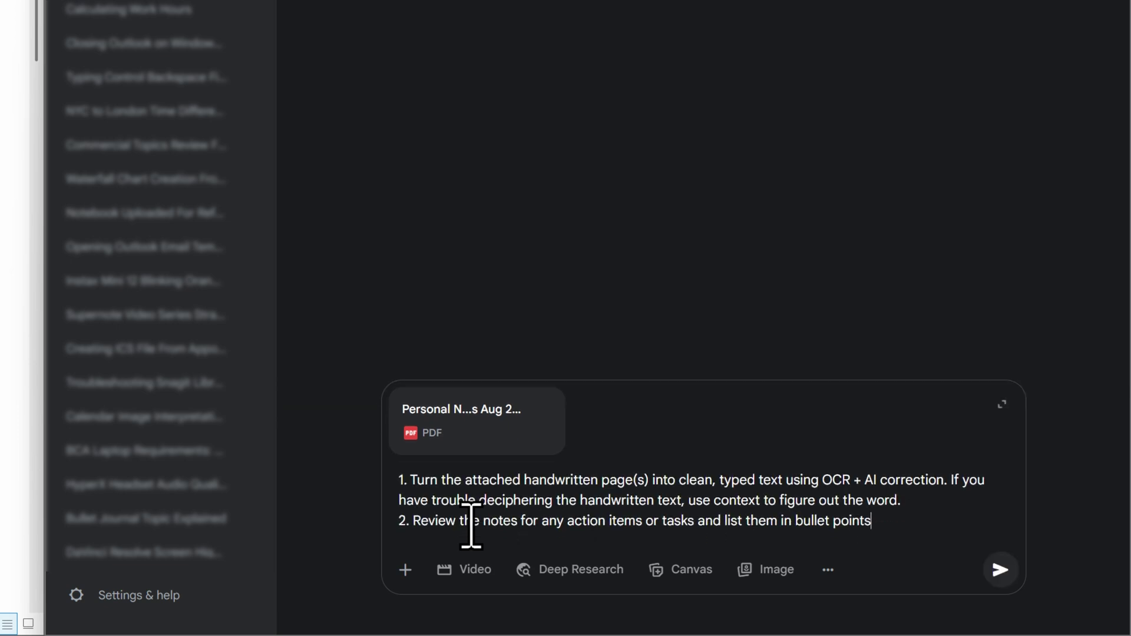
{"action": "left_click", "coordinate": [999, 568]}
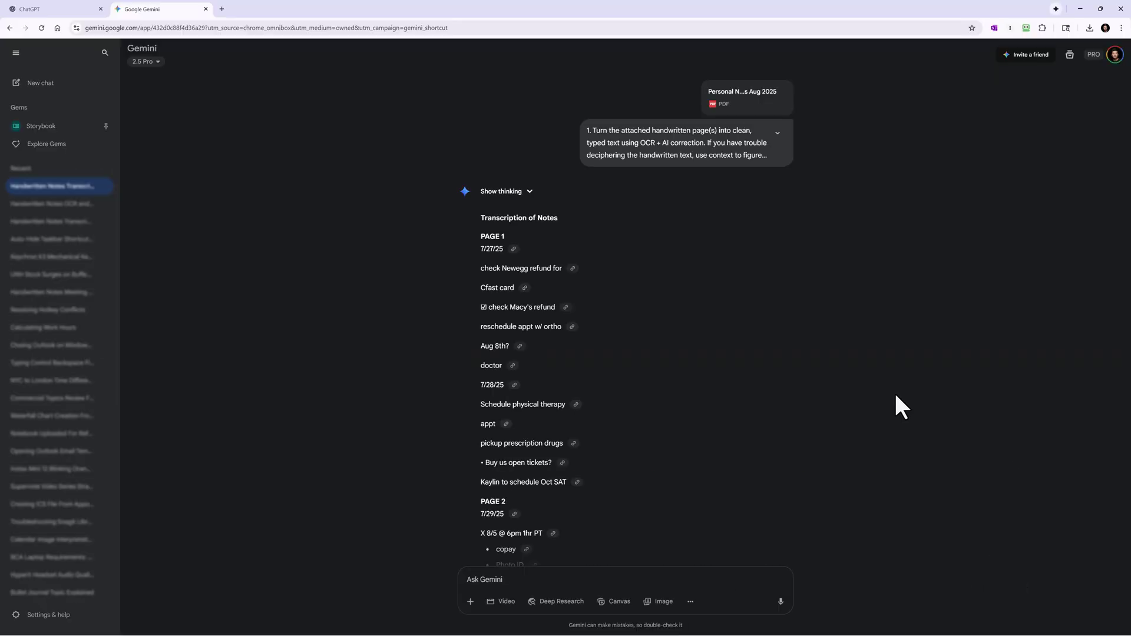
{"action": "scroll", "coordinate": [896, 396], "scroll_direction": "down", "scroll_amount": 20}
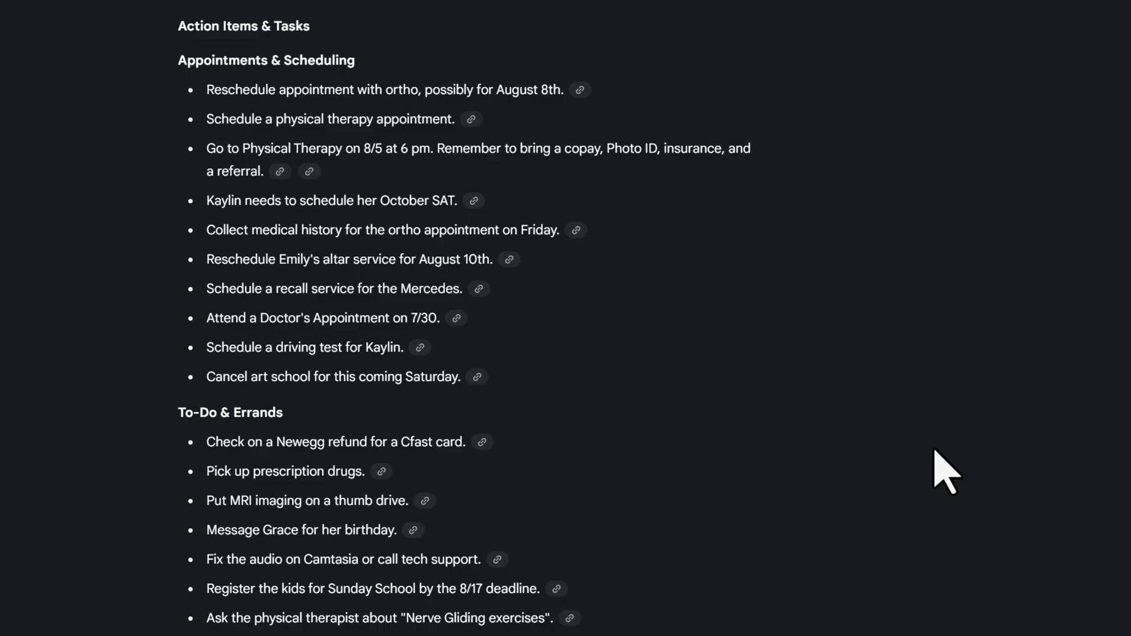
{"action": "scroll", "coordinate": [946, 472], "scroll_direction": "down", "scroll_amount": 4}
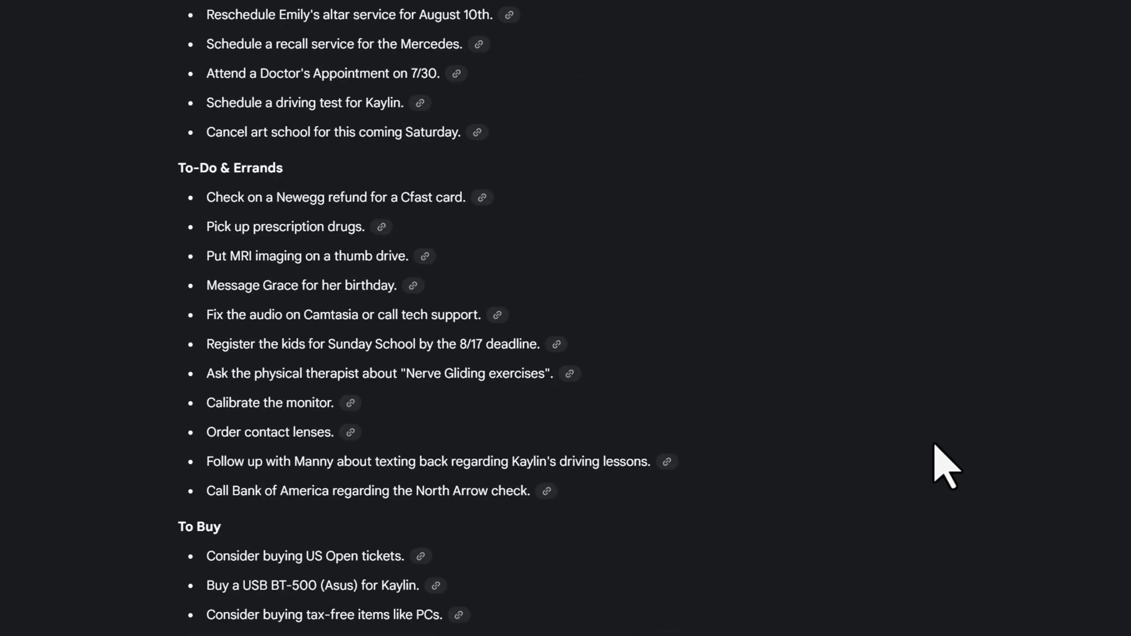
{"action": "scroll", "coordinate": [936, 446], "scroll_direction": "down", "scroll_amount": 4}
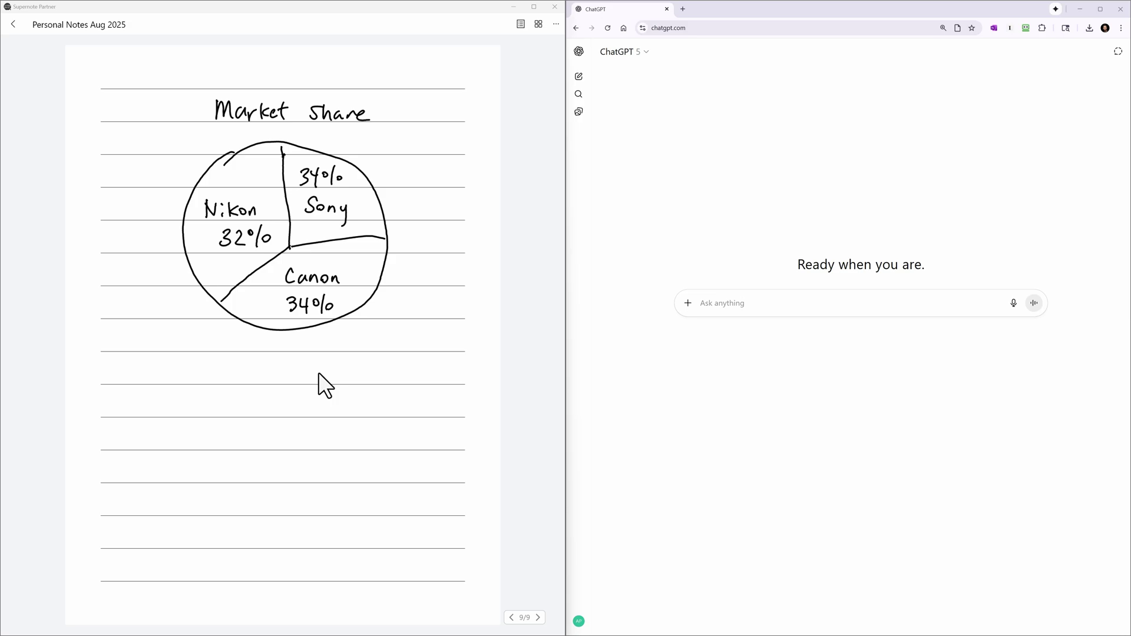
- Snip the handwritten Market Share pie sketch and attach it to a new ChatGPT message
{"action": "key", "text": "super+shift+s"}
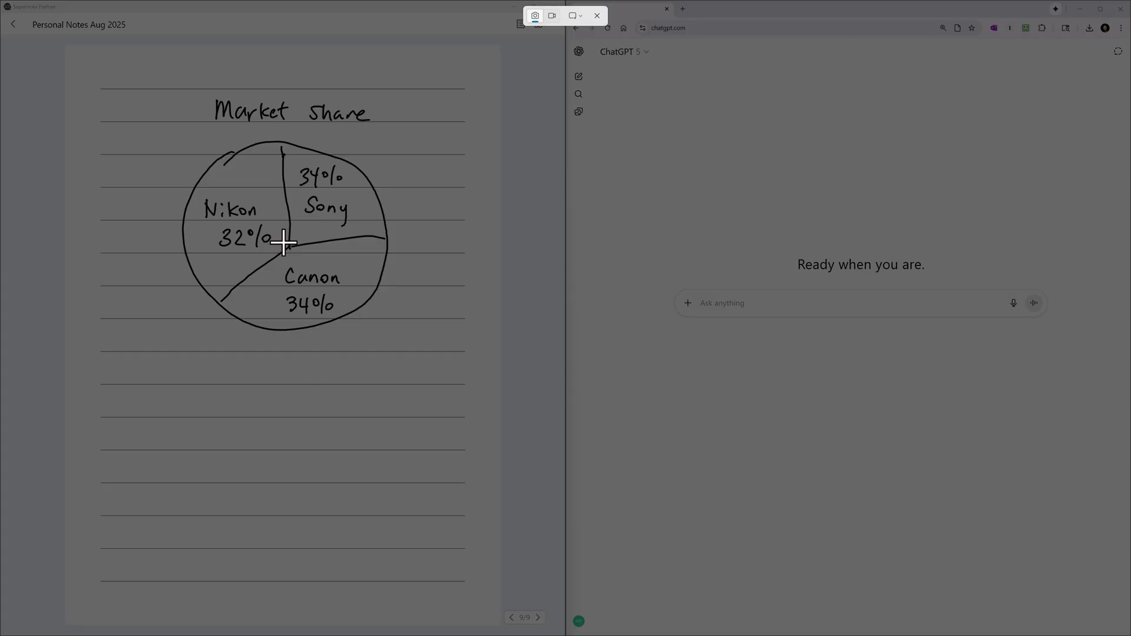
{"action": "left_click_drag", "start_coordinate": [145, 79], "coordinate": [437, 355]}
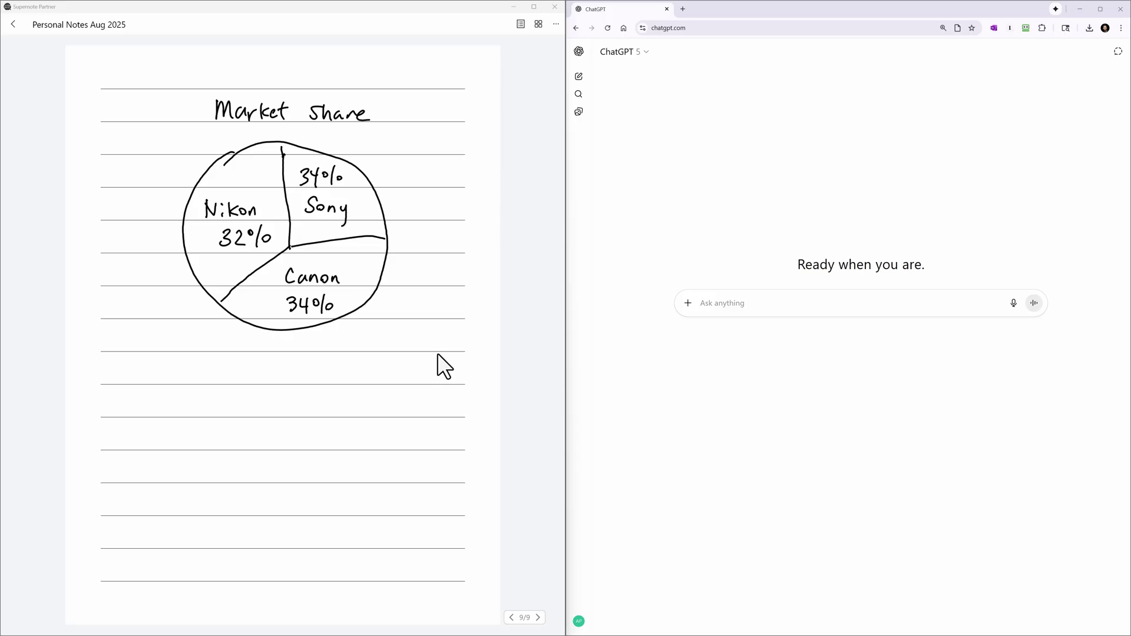
{"action": "left_click", "coordinate": [712, 303]}
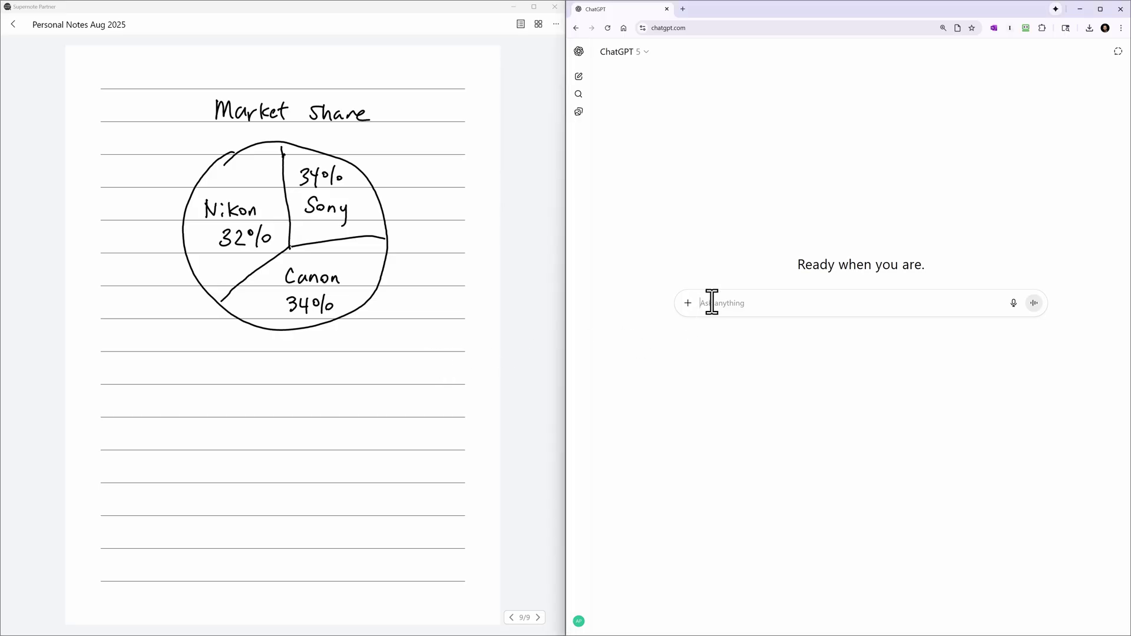
{"action": "key", "text": "ctrl+v"}
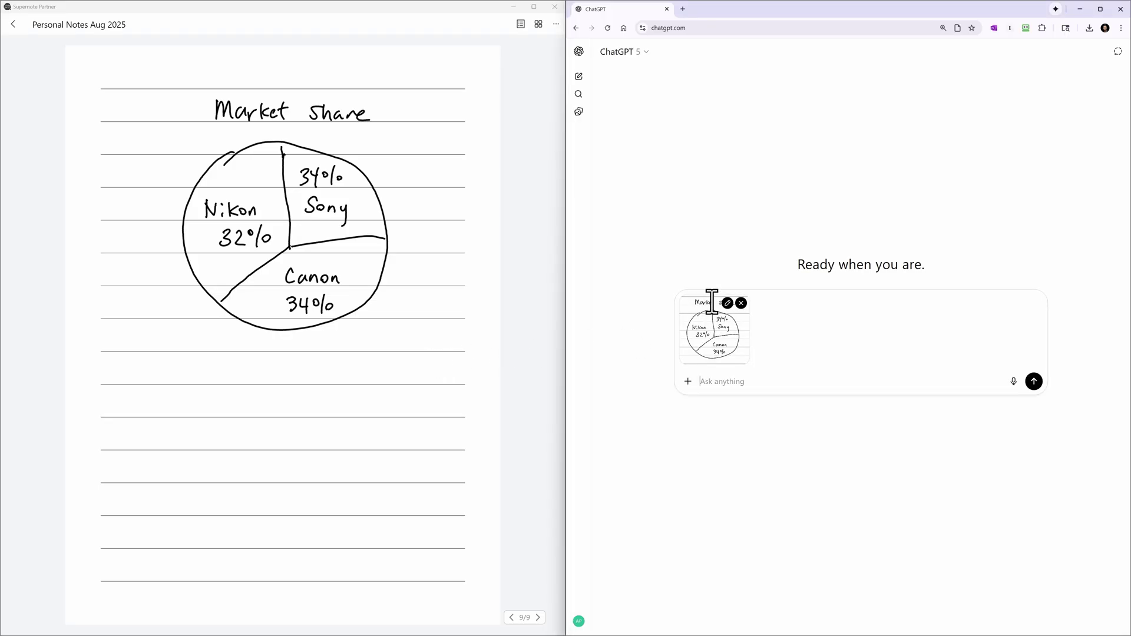
- Send the saved pie chart prompt and download market_share_pie_chart.png
{"action": "key", "text": "super+v"}
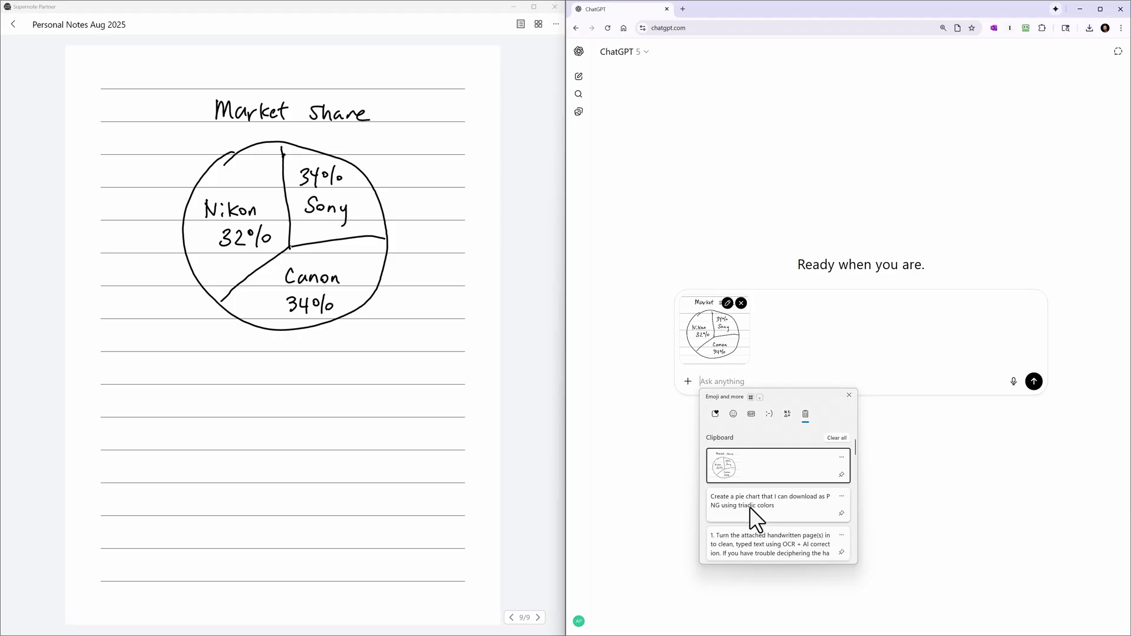
{"action": "left_click", "coordinate": [749, 506]}
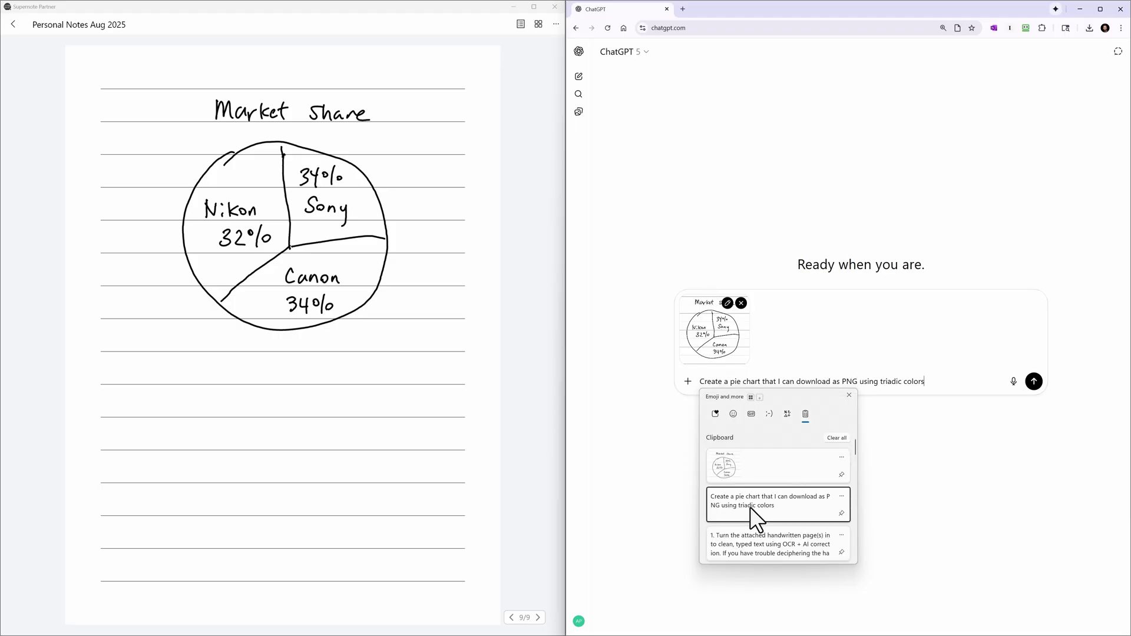
{"action": "left_click", "coordinate": [1034, 382]}
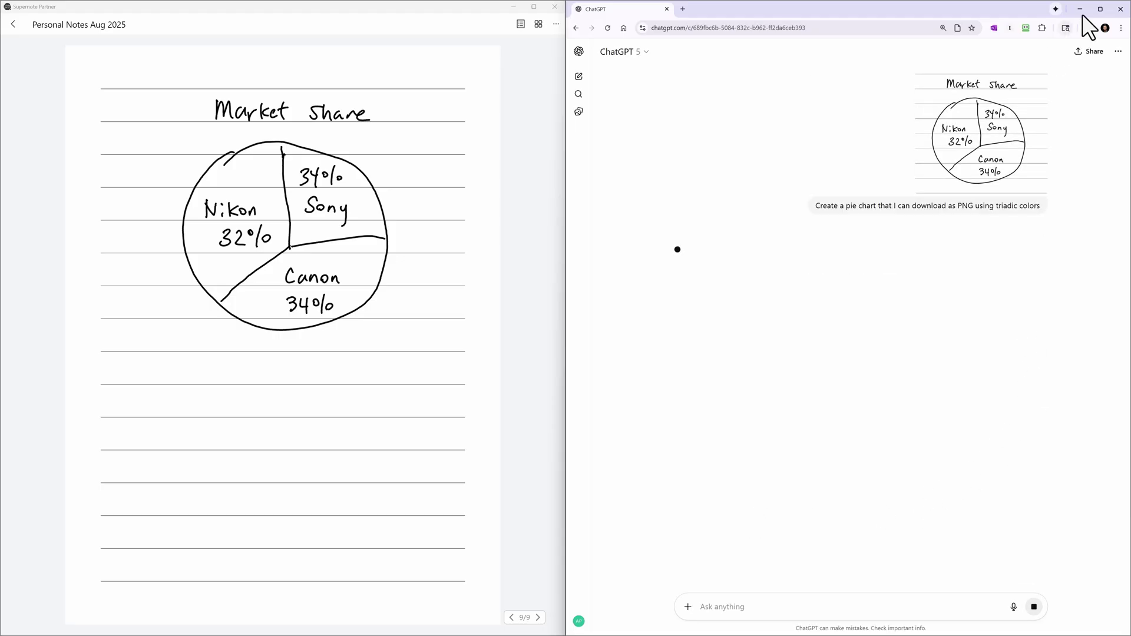
{"action": "left_click", "coordinate": [1100, 8]}
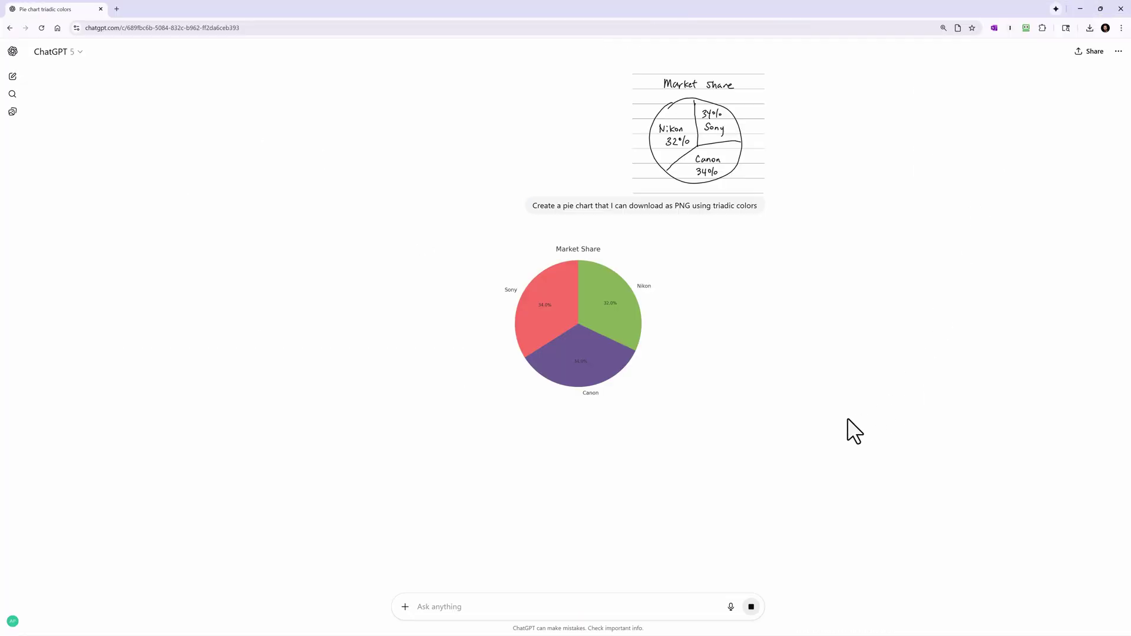
{"action": "left_click", "coordinate": [431, 427]}
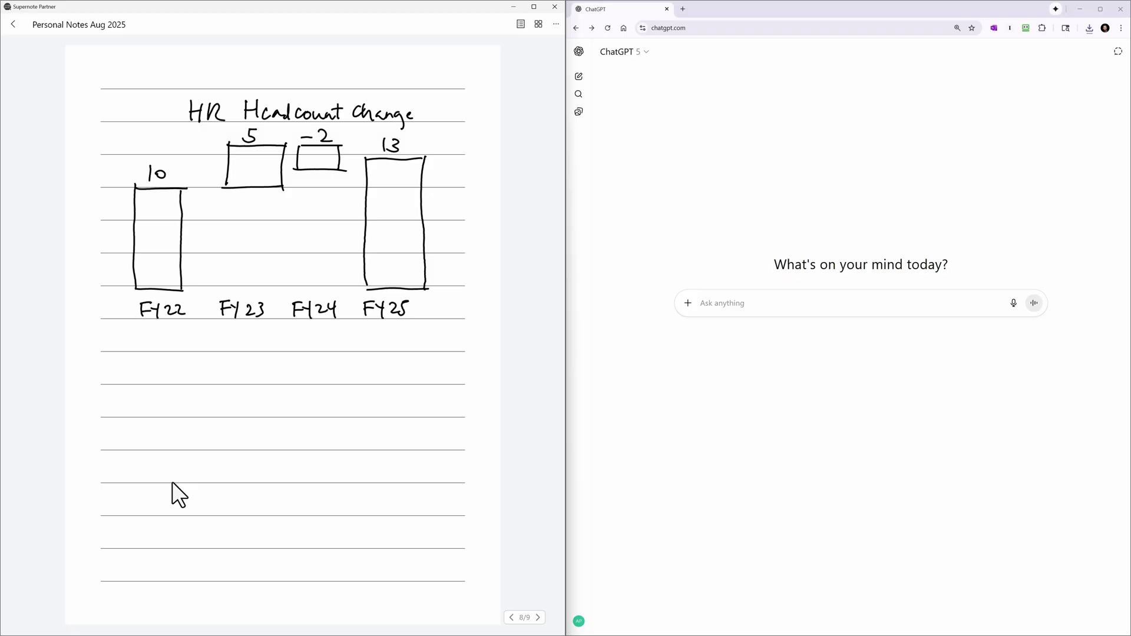
- Snip the HR Headcount Change sketch and attach it to a new ChatGPT message
{"action": "key", "text": "super+shift+s"}
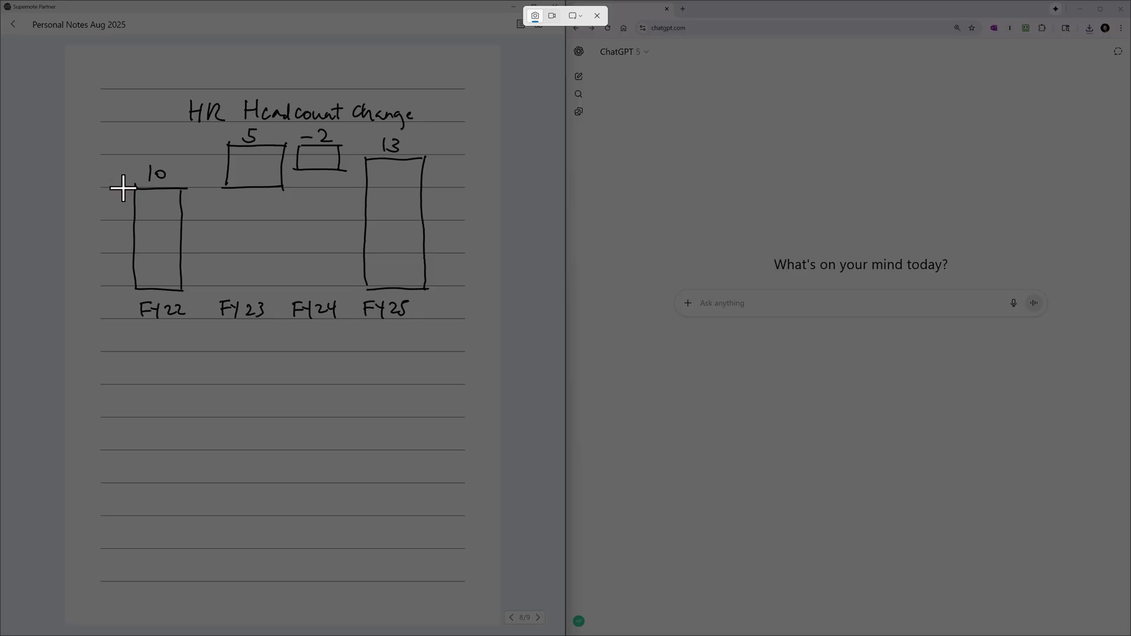
{"action": "left_click_drag", "start_coordinate": [90, 76], "coordinate": [484, 341]}
{"action": "left_click", "coordinate": [714, 304]}
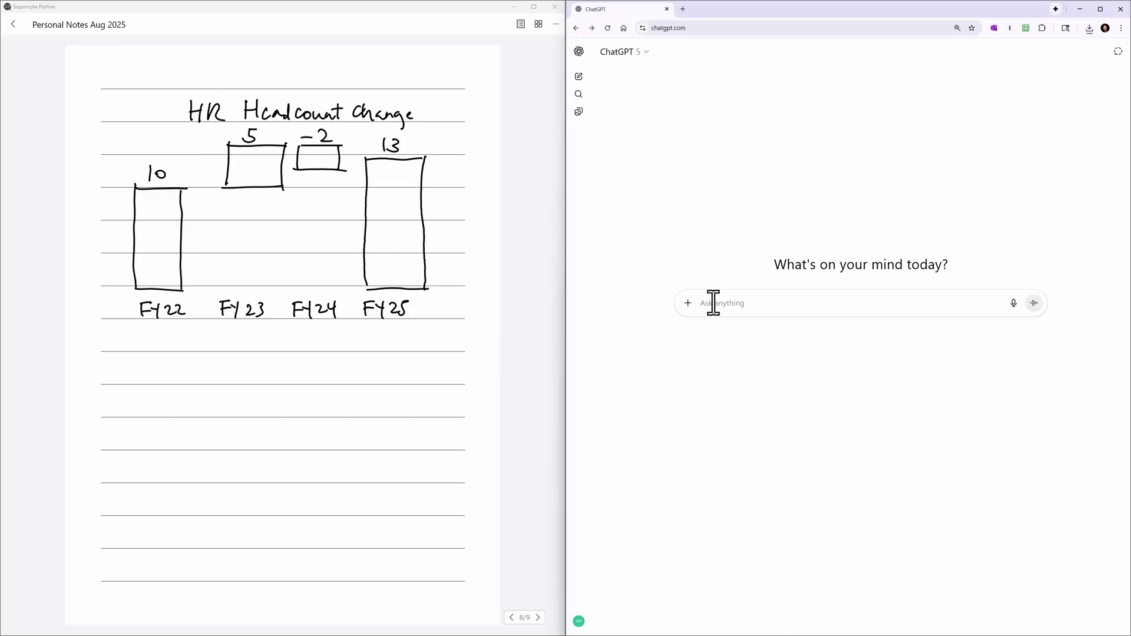
{"action": "key", "text": "ctrl+v"}
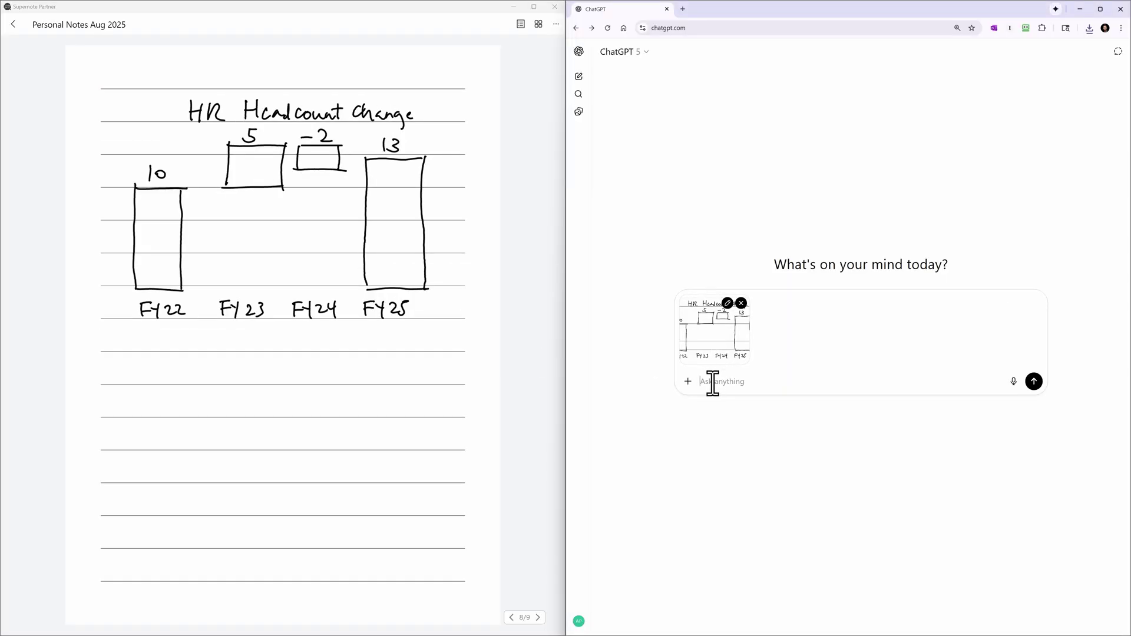
- Request 'Create a waterfall chart', then download and open hr_headcount_waterfall.png
{"action": "type", "text": "Create a waterfall chart"}
{"action": "key", "text": "Return"}
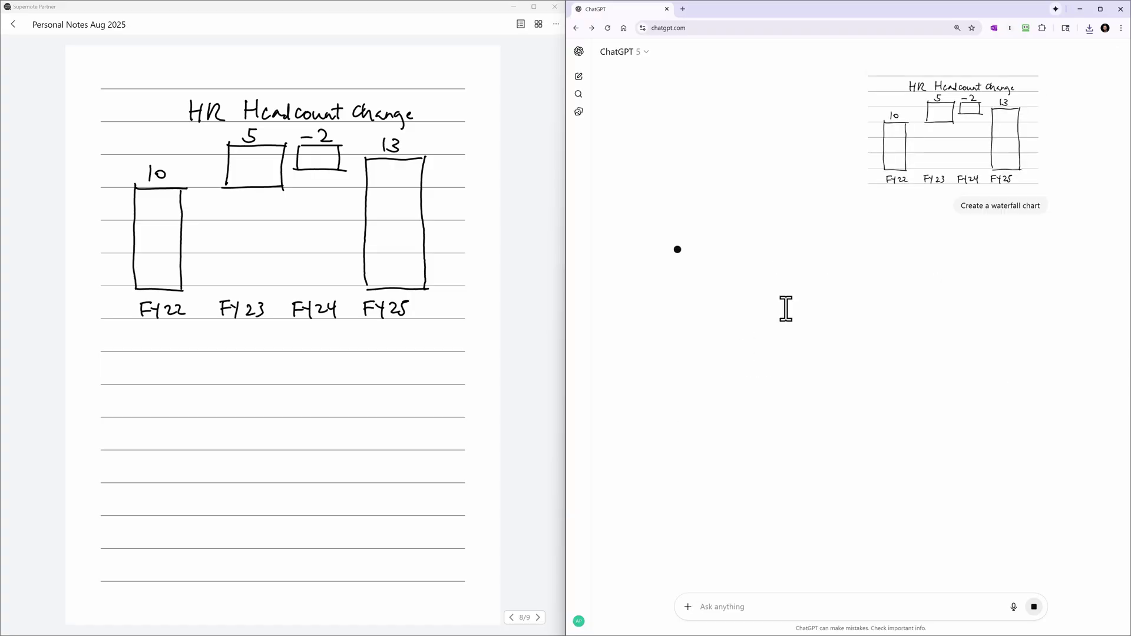
{"action": "left_click", "coordinate": [1100, 9]}
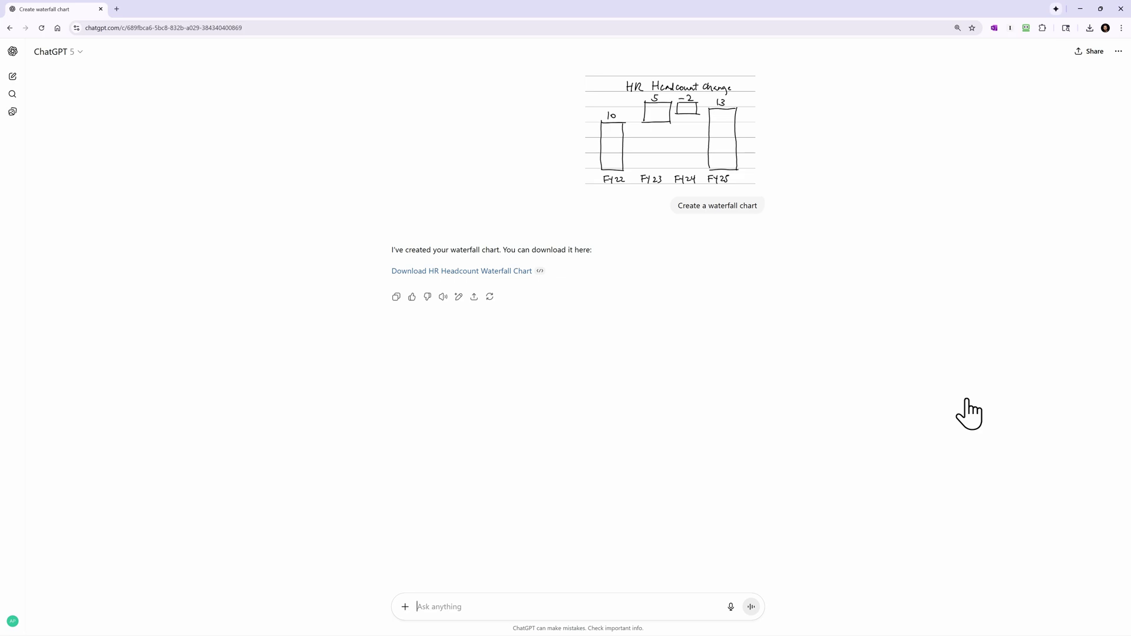
{"action": "left_click", "coordinate": [484, 273]}
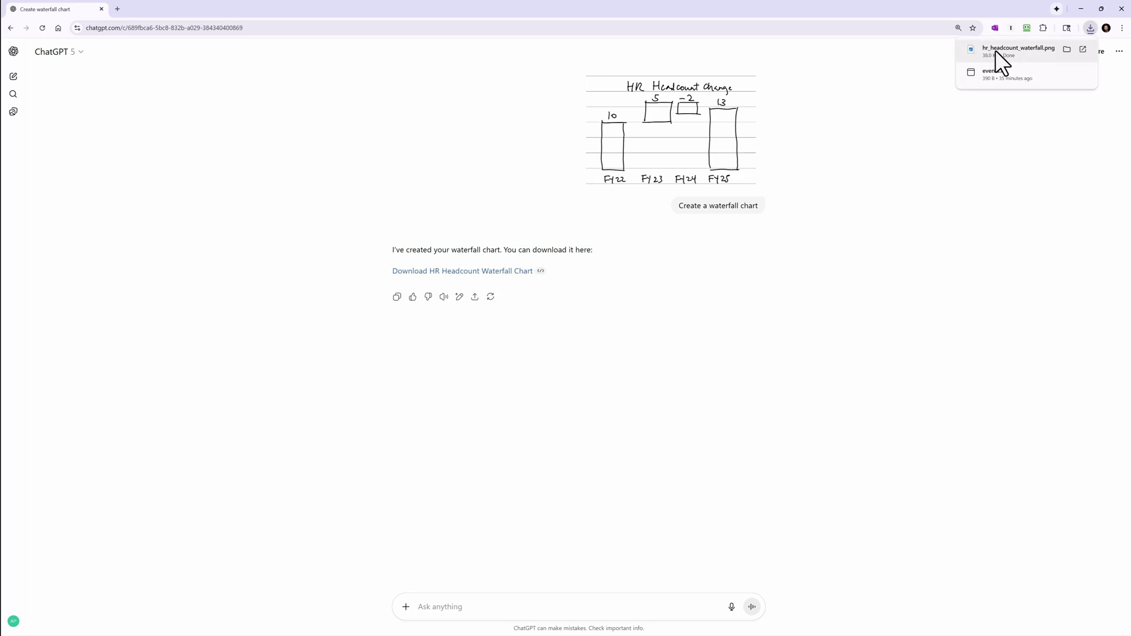
{"action": "left_click", "coordinate": [995, 50]}
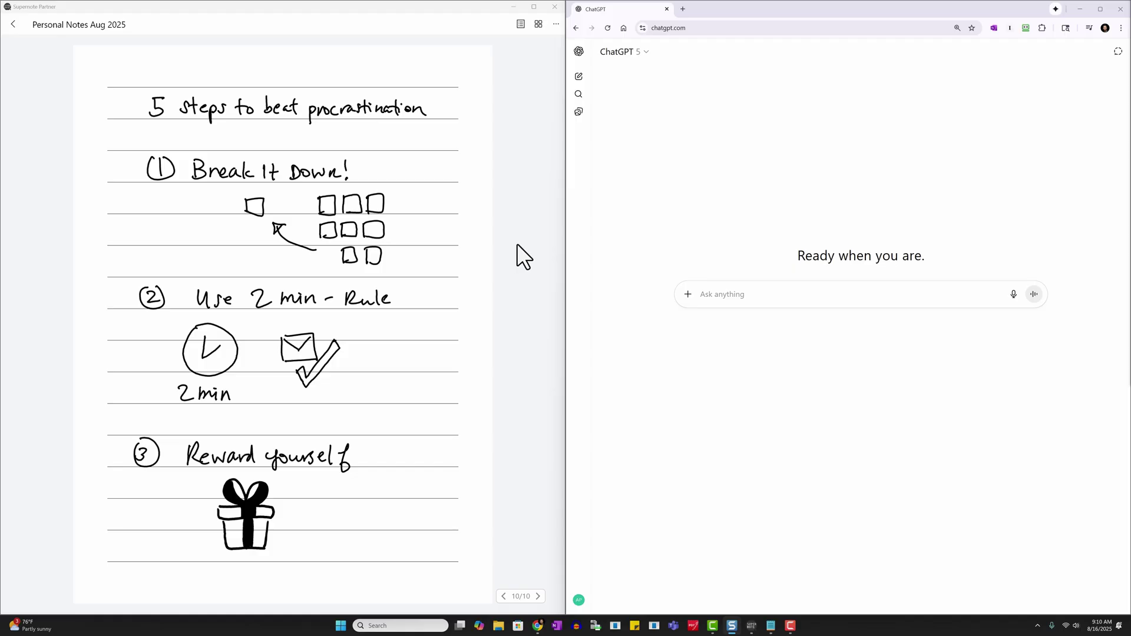
- Send the page 10 procrastination doodle to ChatGPT with the saved infographic prompt
{"action": "key", "text": "super+shift+s"}
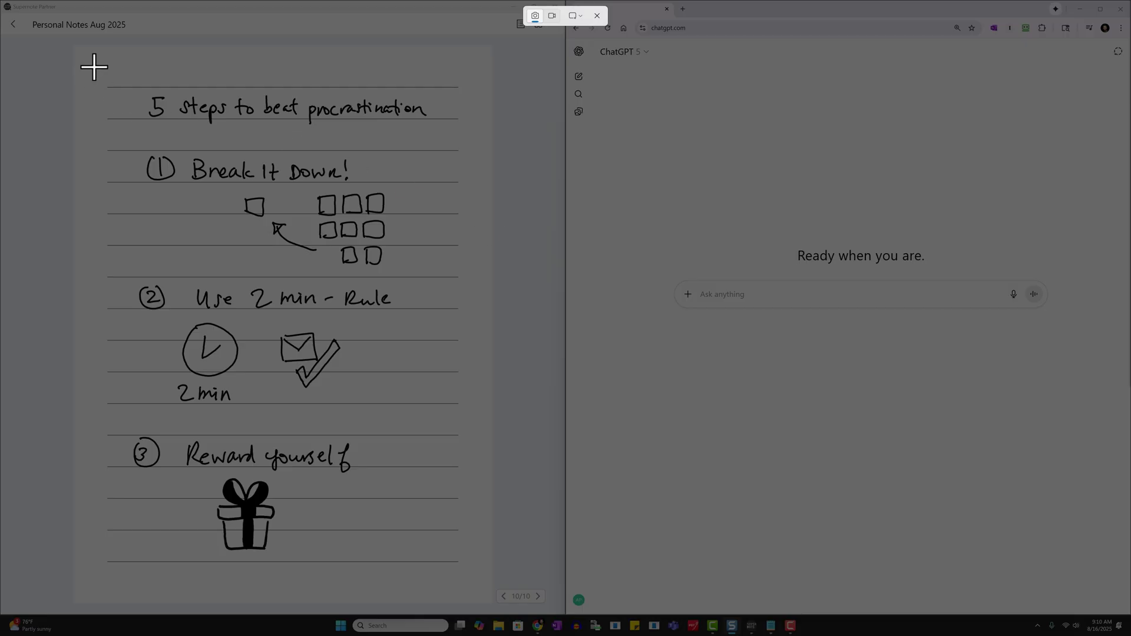
{"action": "left_click_drag", "start_coordinate": [93, 66], "coordinate": [487, 574]}
{"action": "left_click", "coordinate": [730, 295]}
{"action": "key", "text": "ctrl+v"}
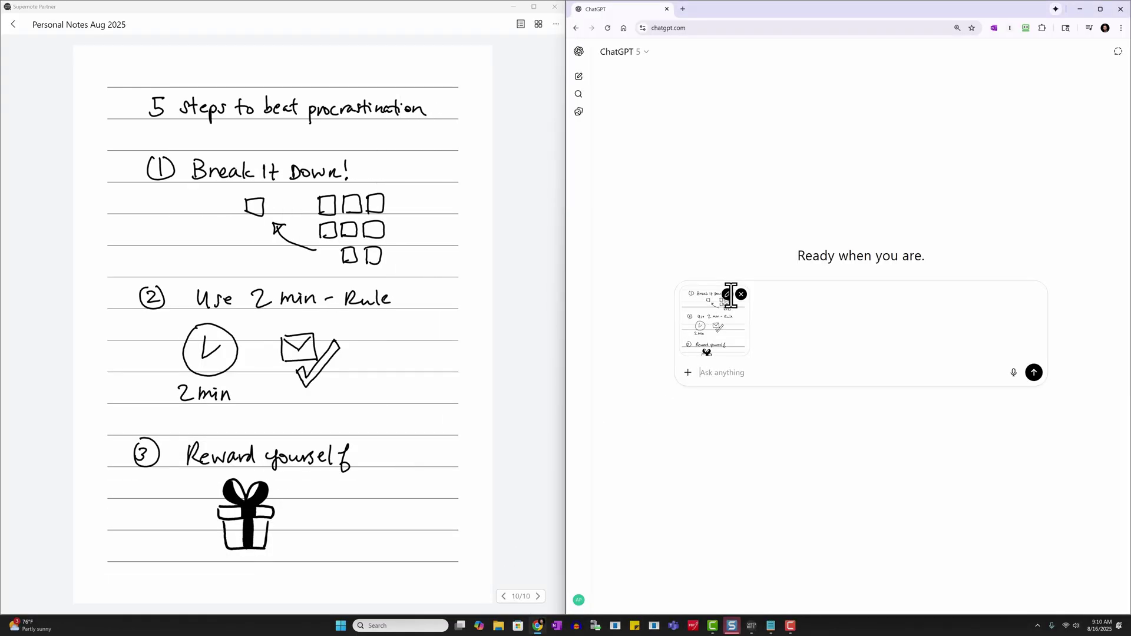
{"action": "key", "text": "super+v"}
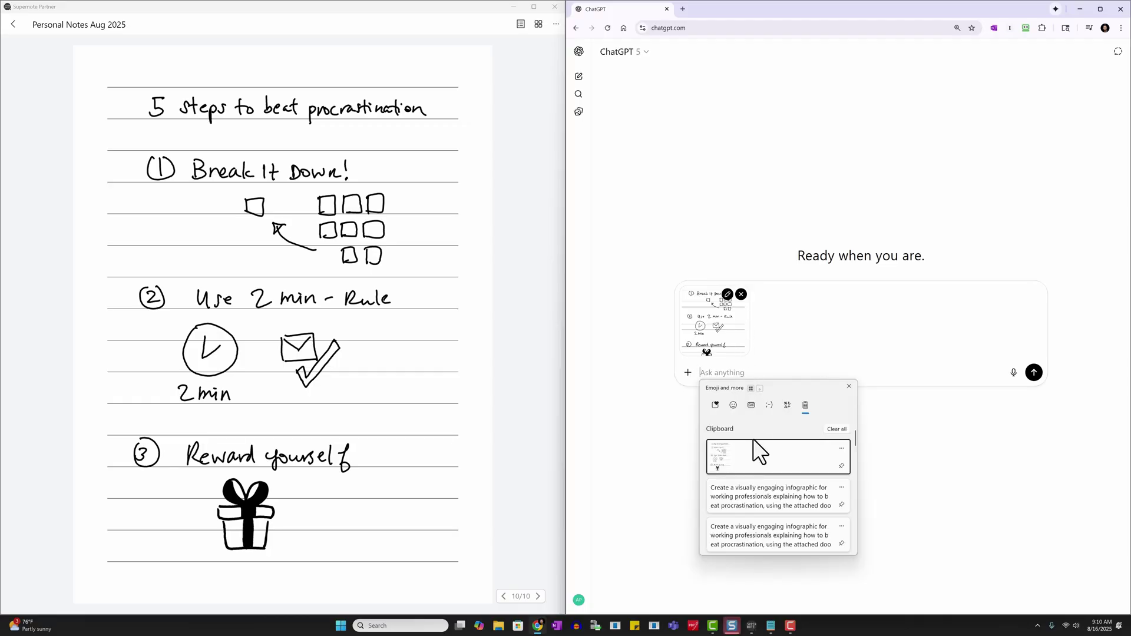
{"action": "left_click", "coordinate": [751, 492]}
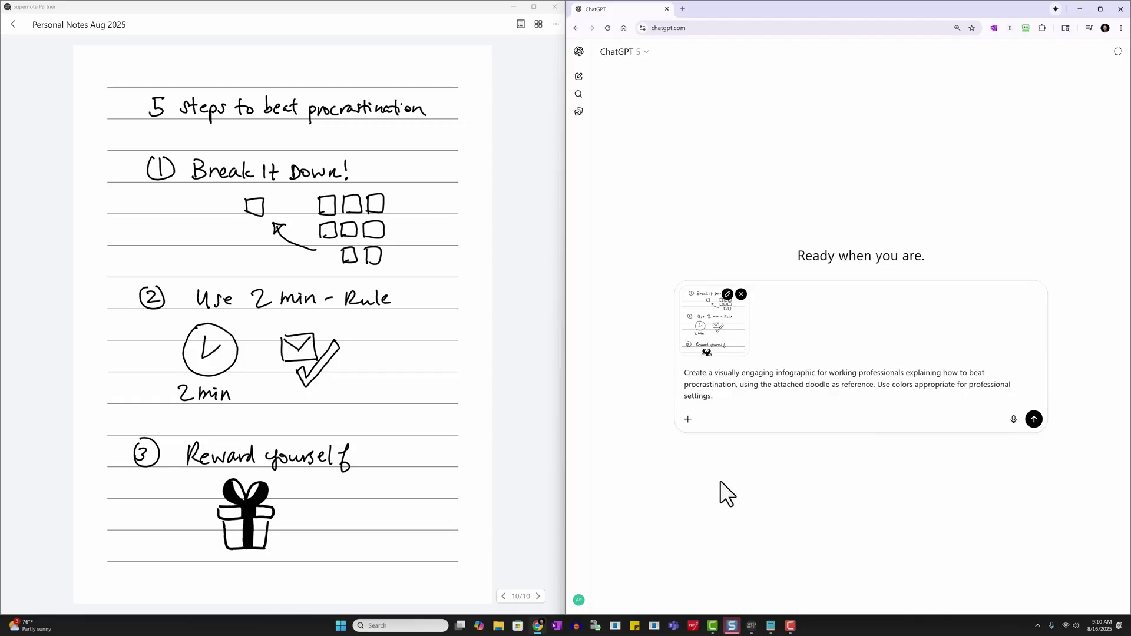
{"action": "left_click", "coordinate": [1035, 419]}
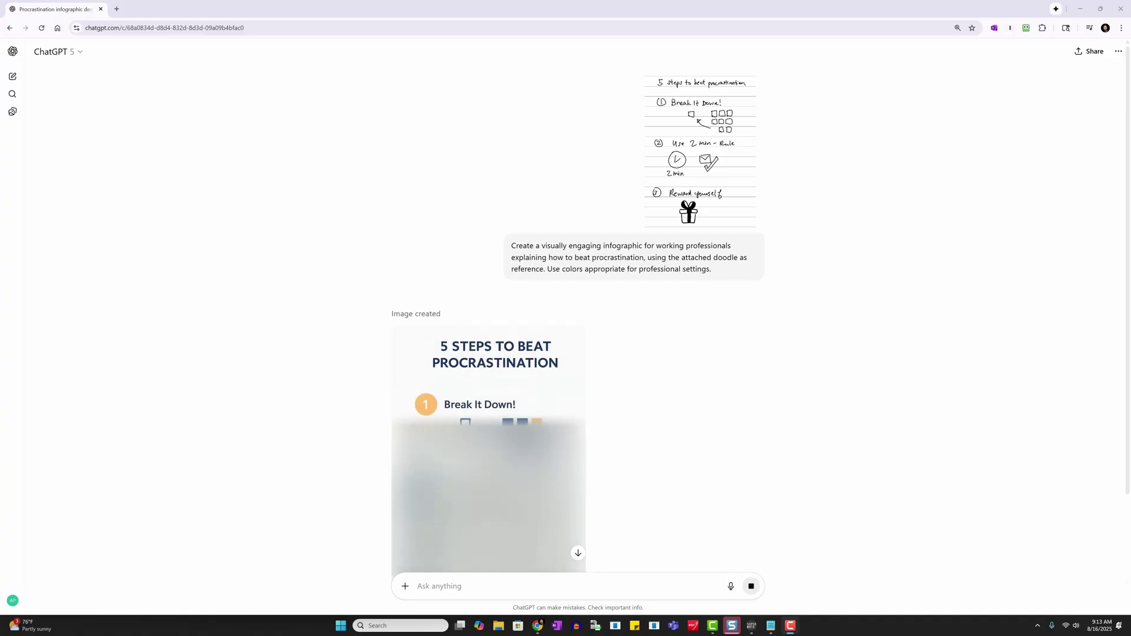
- Scroll down to view the completed 5 Steps to Beat Procrastination infographic
{"action": "left_click", "coordinate": [578, 554]}
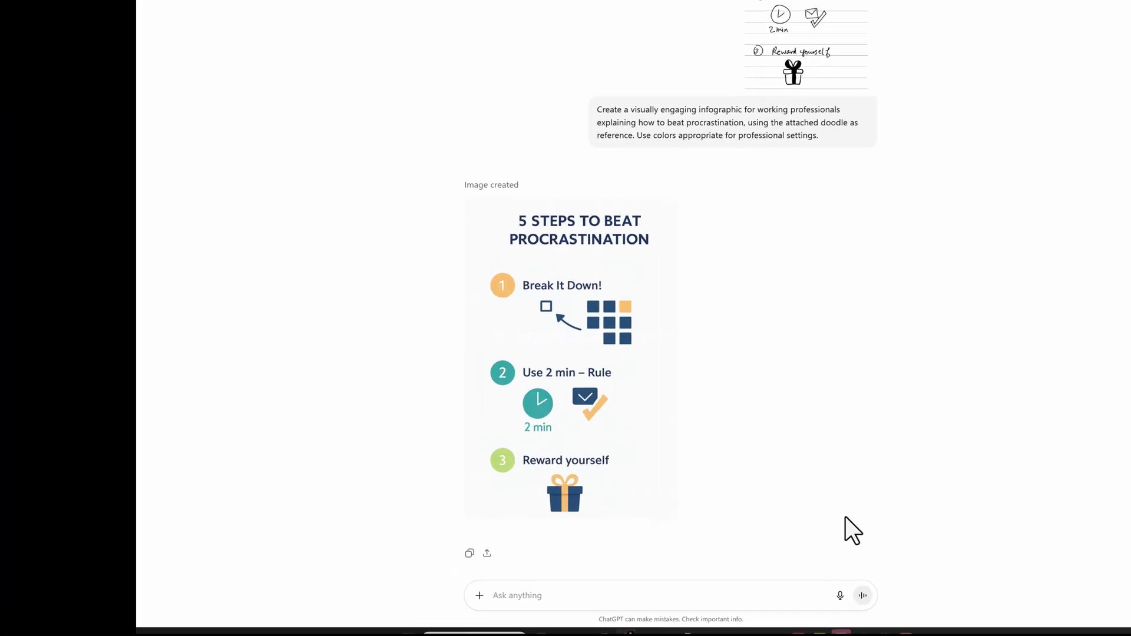